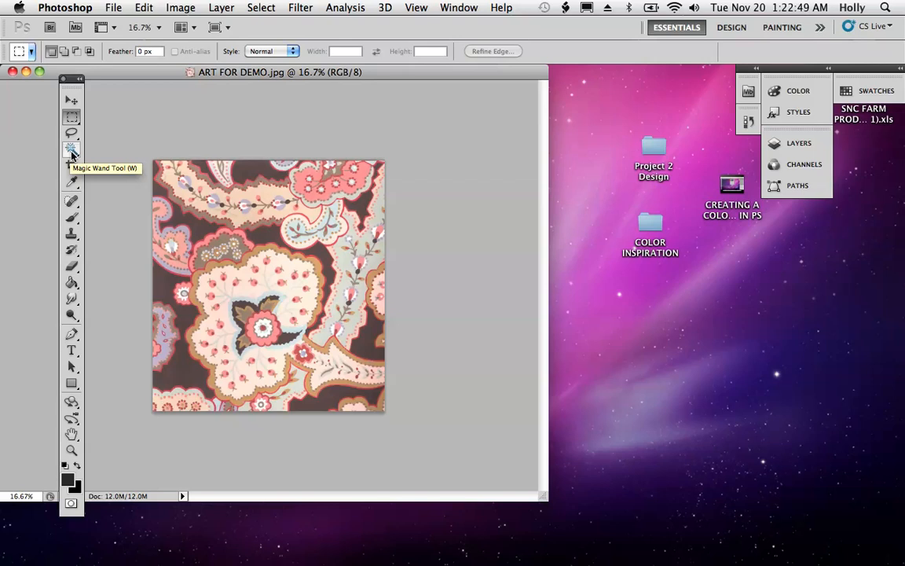
# Select the large central flower in the artwork with the Quick Selection tool and copy it.
pyautogui.click(71, 153)
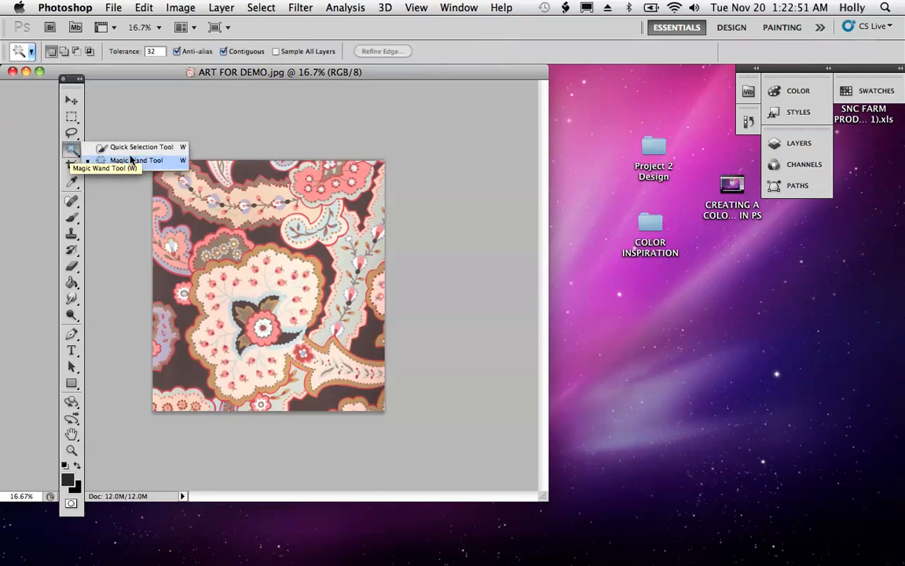
pyautogui.click(133, 149)
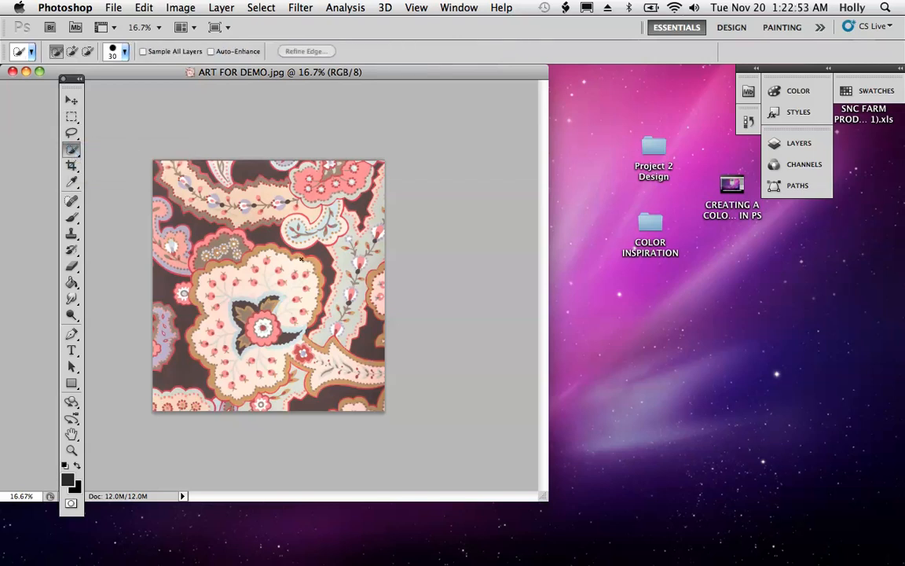
pyautogui.moveTo(297, 315); pyautogui.dragTo(317, 298)
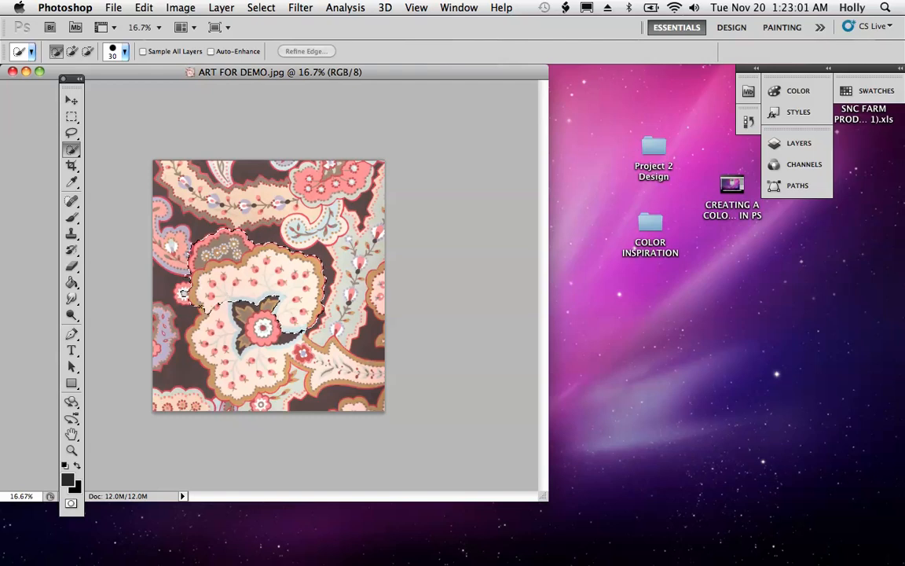
pyautogui.moveTo(195, 357)
pyautogui.mouseDown()
pyautogui.moveTo(216, 389)
pyautogui.moveTo(234, 402)
pyautogui.moveTo(261, 404)
pyautogui.moveTo(287, 382)
pyautogui.mouseUp()
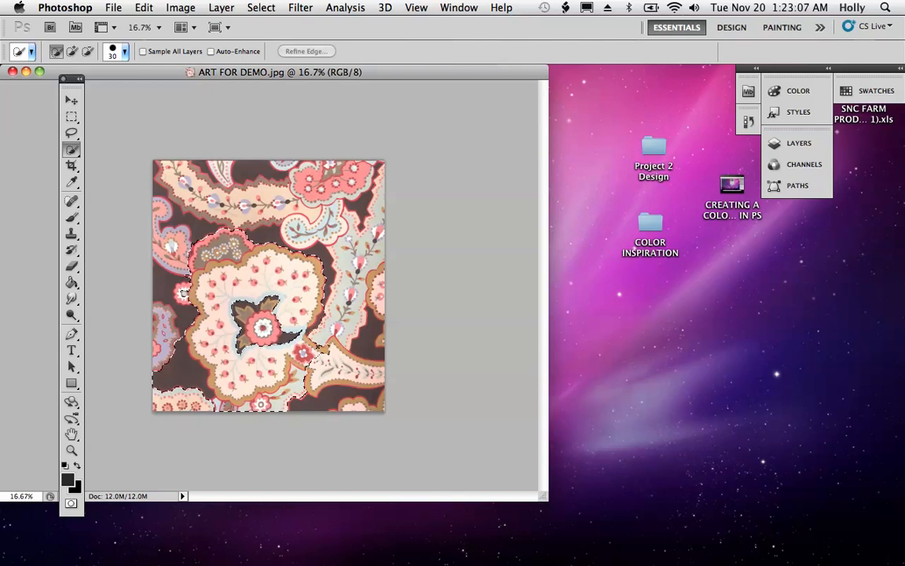
pyautogui.moveTo(318, 347); pyautogui.dragTo(318, 346)
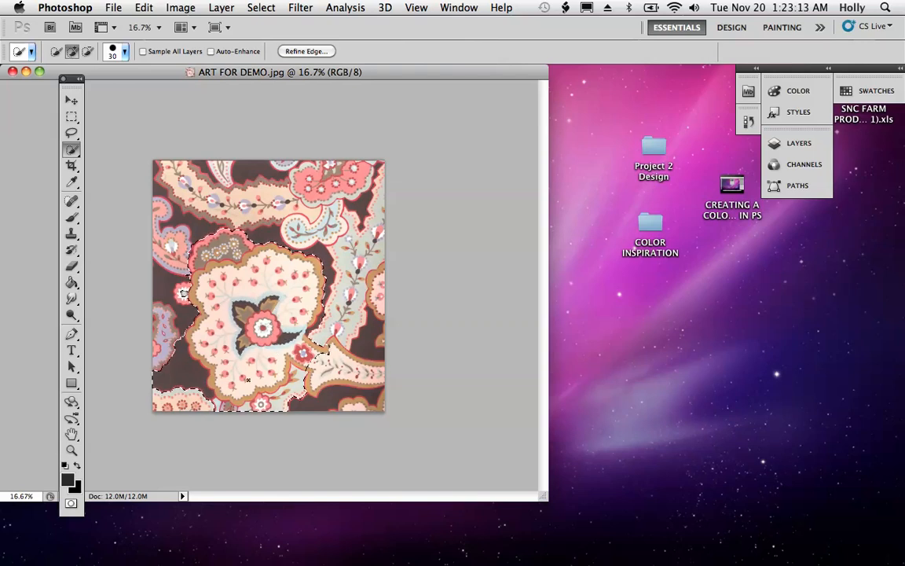
pyautogui.click(145, 8)
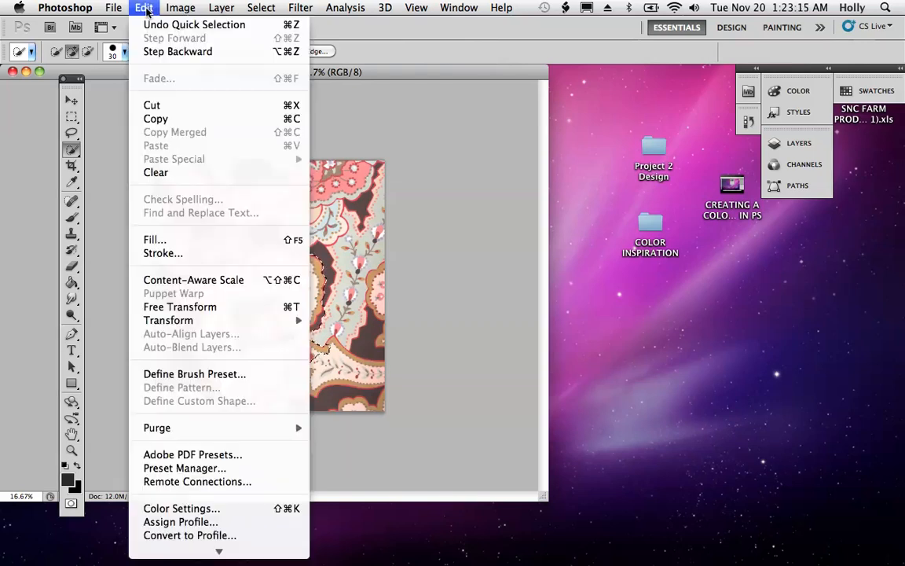
pyautogui.click(161, 120)
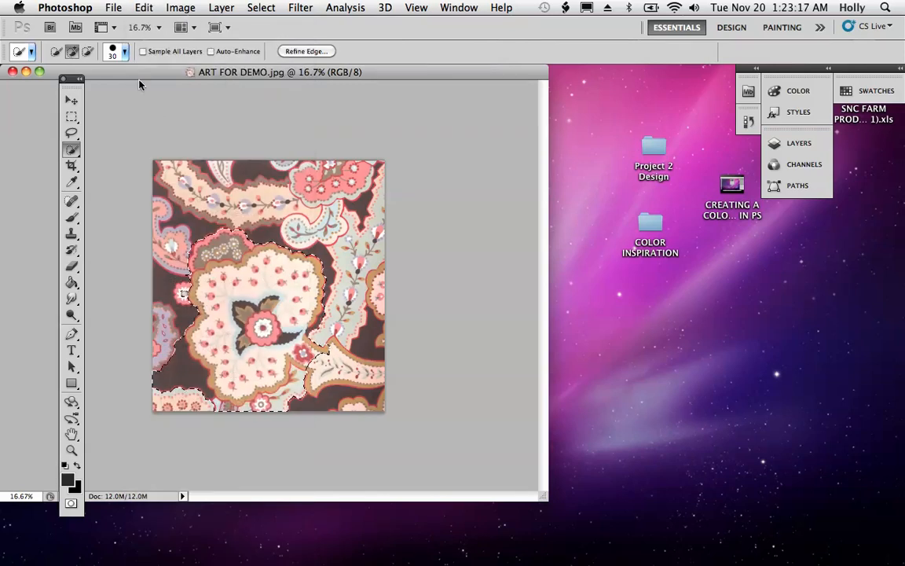
# Create a new document 8 inches wide by 10 inches high and paste the copied flower into it.
pyautogui.click(114, 8)
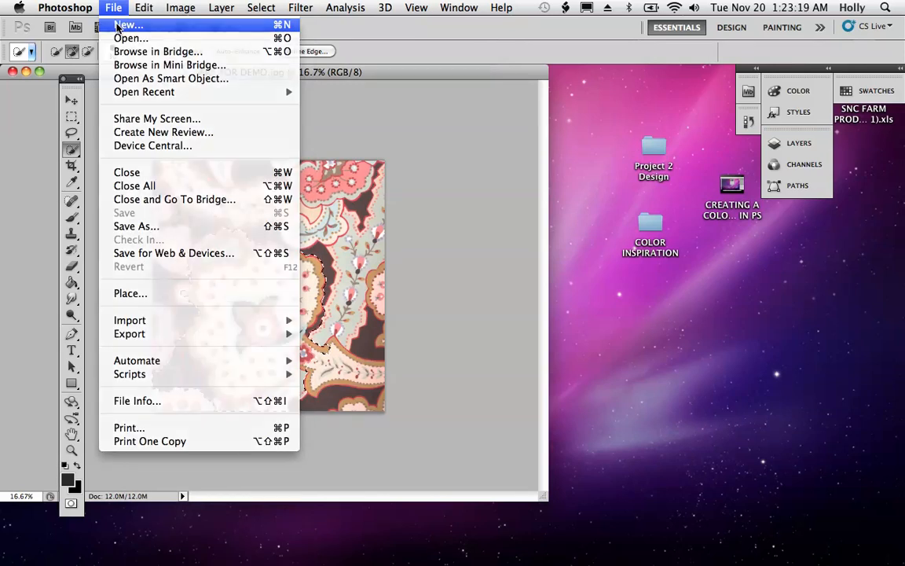
pyautogui.click(118, 27)
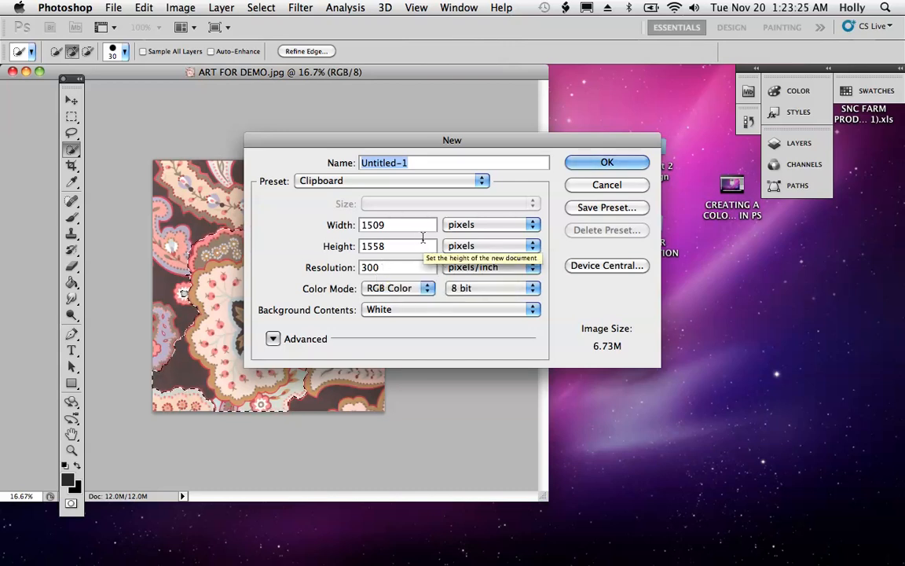
pyautogui.click(491, 225)
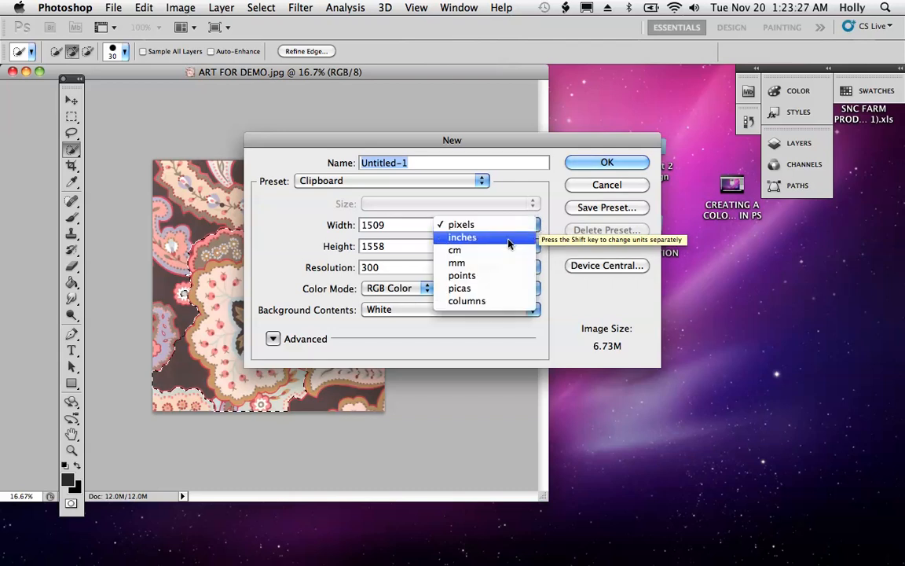
pyautogui.click(509, 238)
pyautogui.click(350, 226)
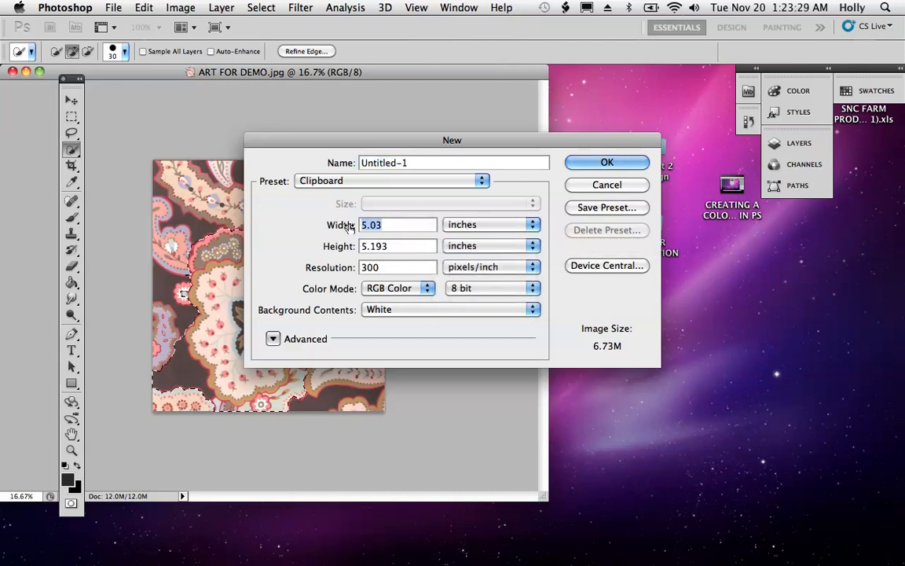
pyautogui.write('8')
pyautogui.press('Tab')
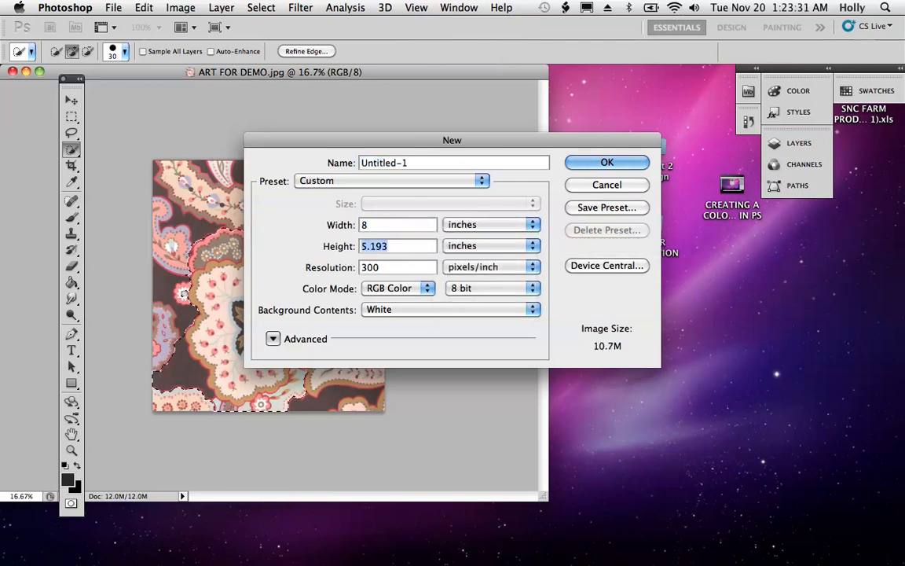
pyautogui.write('10')
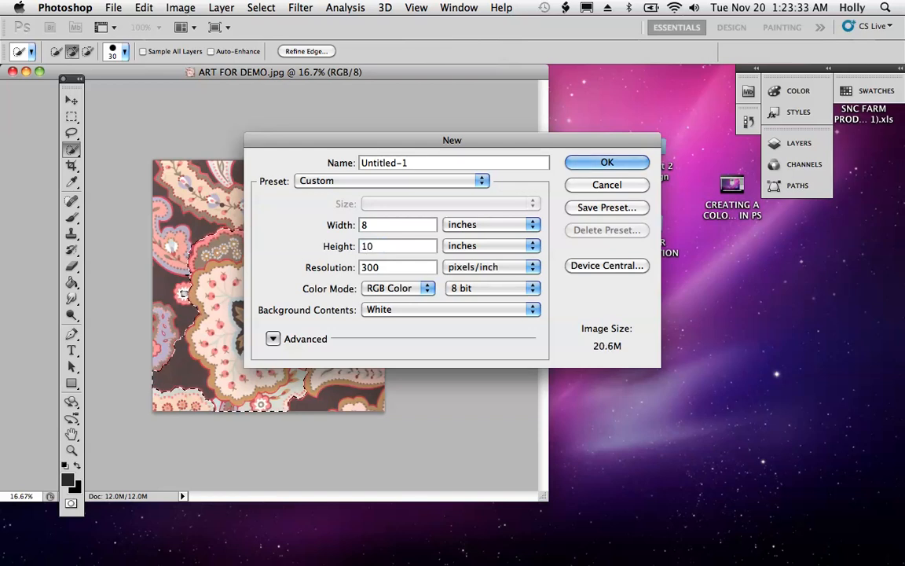
pyautogui.click(574, 162)
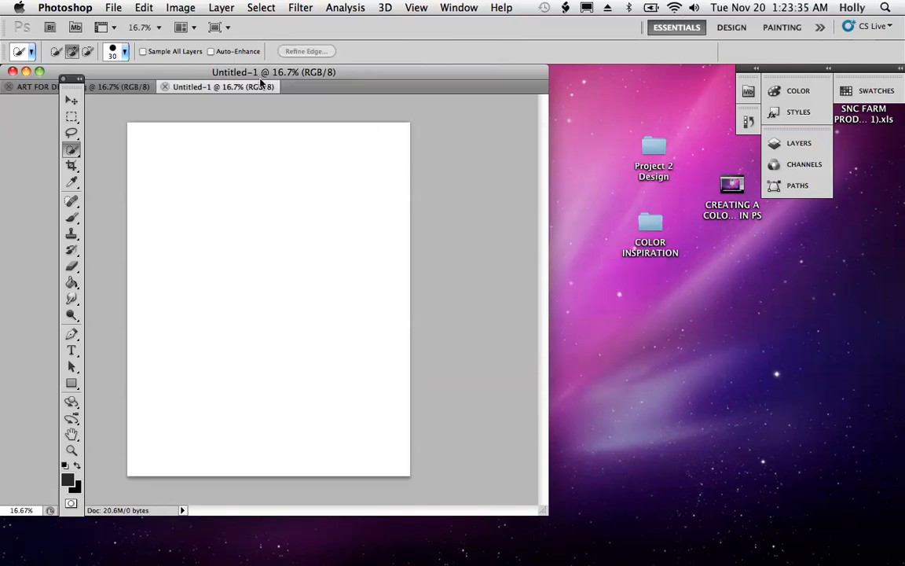
pyautogui.click(133, 8)
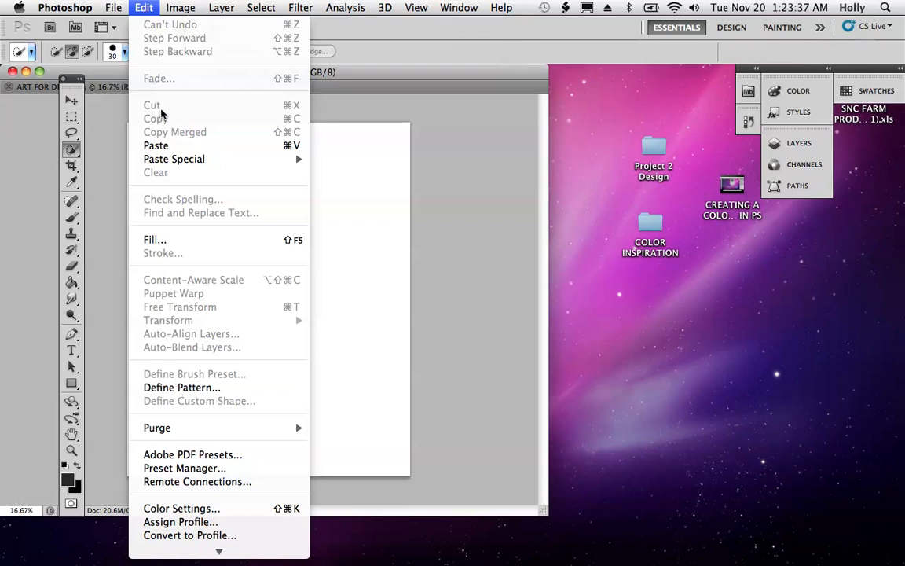
pyautogui.click(161, 145)
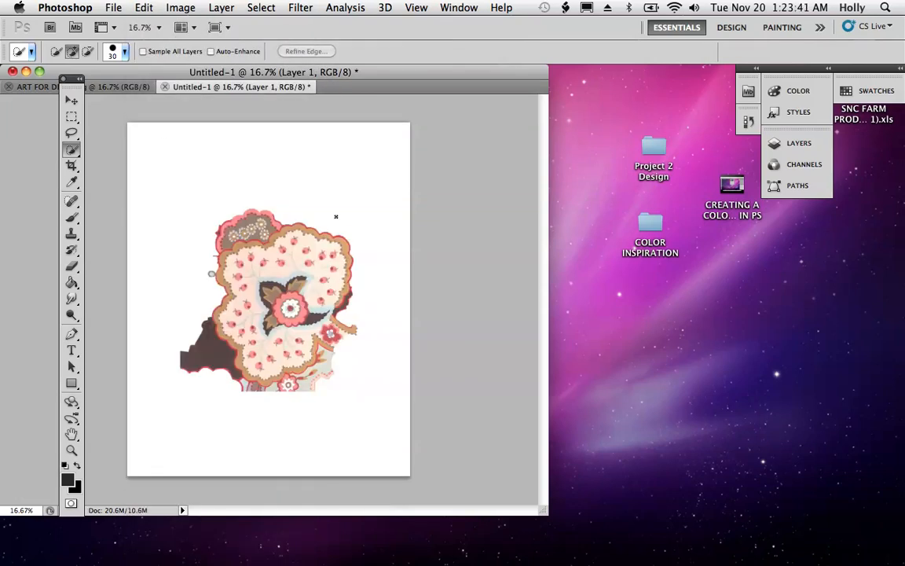
# Scale the pasted flower to about 51% and move it into the upper-left corner of the page.
pyautogui.click(143, 8)
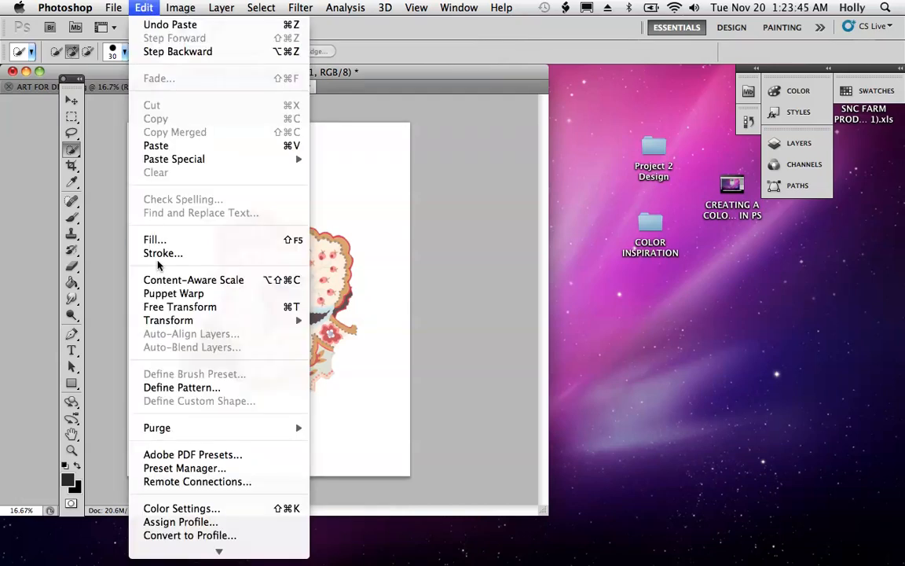
pyautogui.moveTo(169, 319)
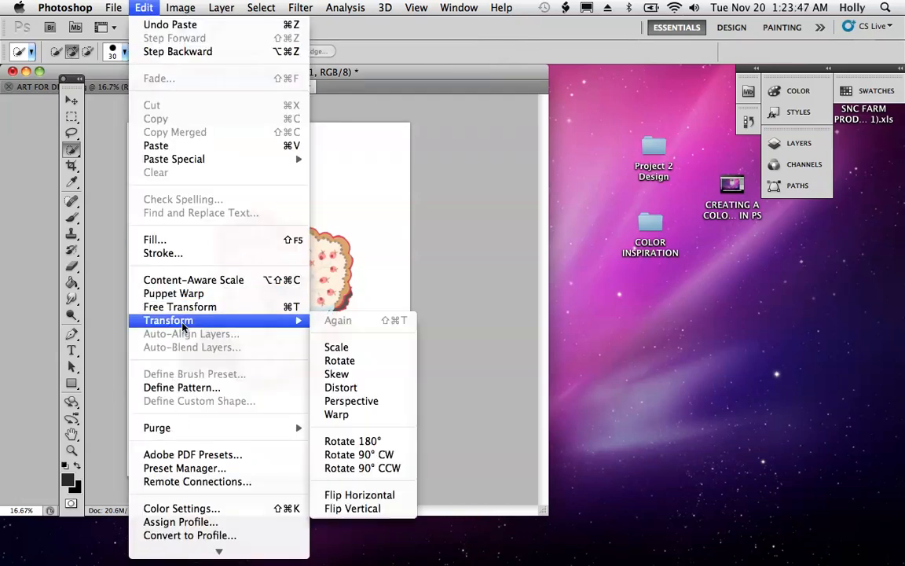
pyautogui.click(337, 347)
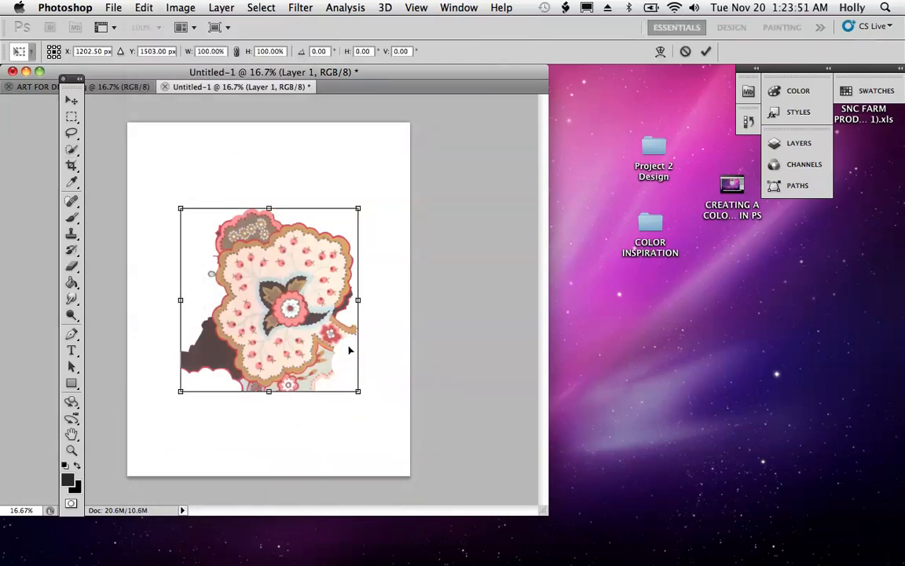
pyautogui.moveTo(358, 391); pyautogui.dragTo(297, 283)
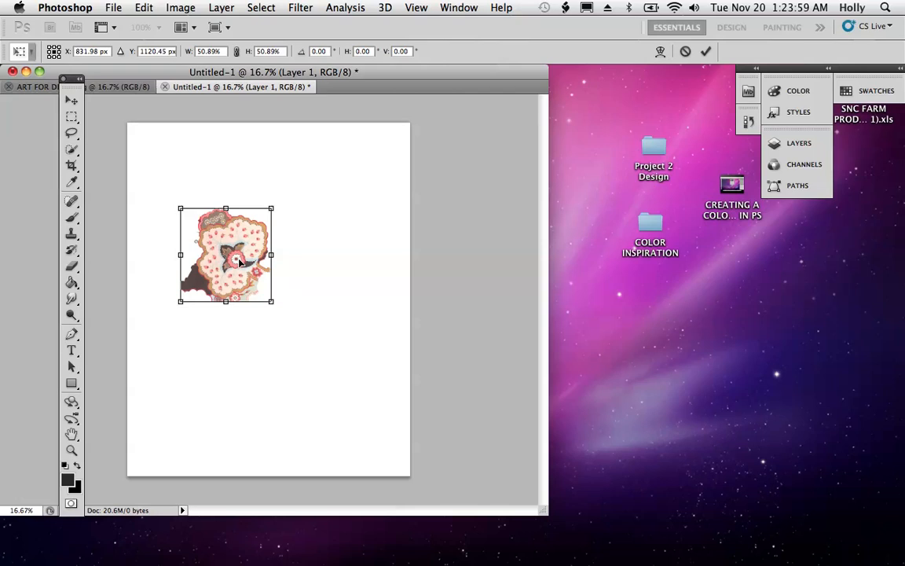
pyautogui.moveTo(240, 263); pyautogui.dragTo(198, 183)
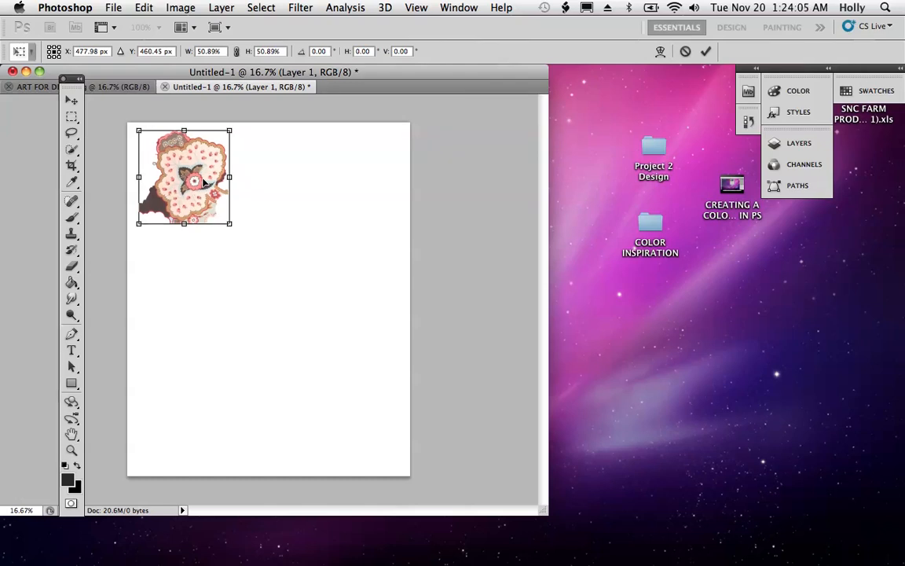
pyautogui.press('Return')
pyautogui.press('w')
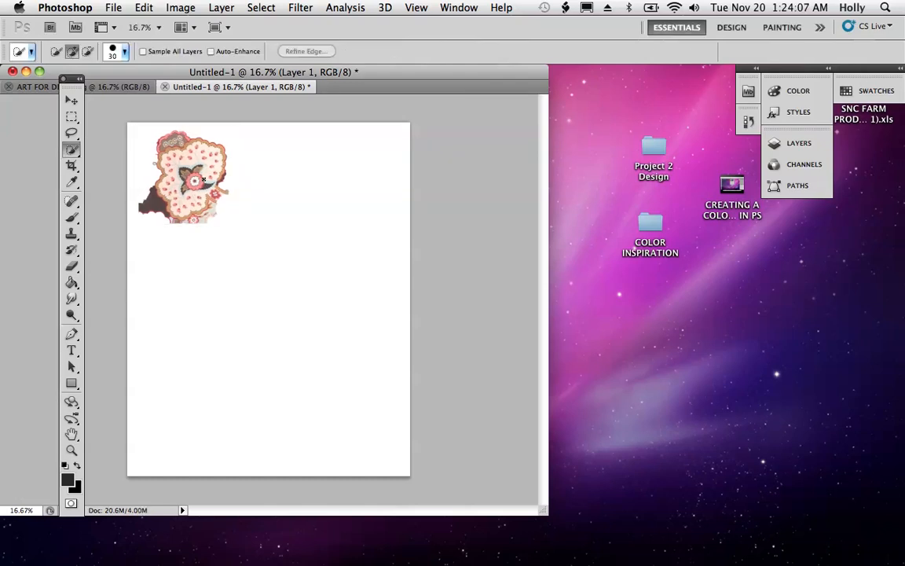
# Show the rulers and place vertical guides at about 3 and 6 inches and horizontal guides at about 3 and 6.4 inches.
pyautogui.click(417, 8)
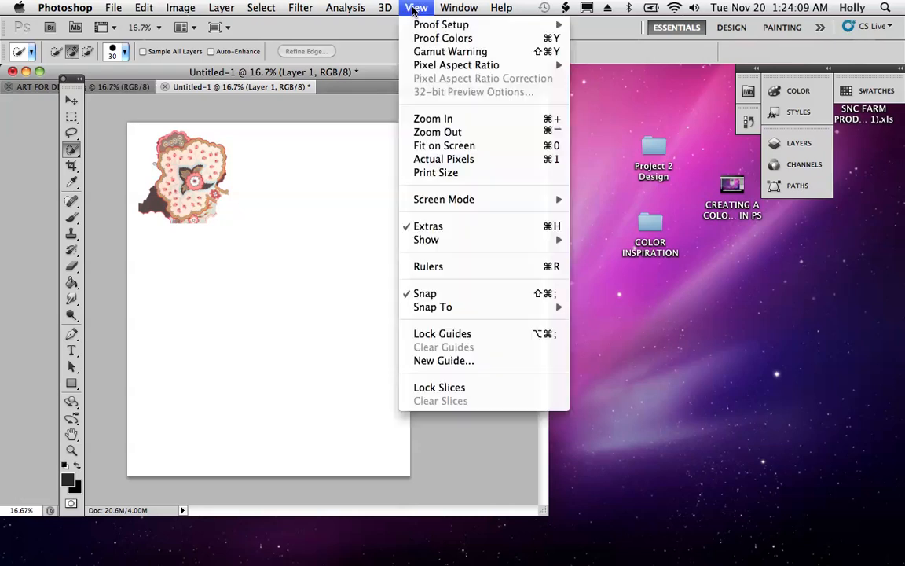
pyautogui.click(452, 267)
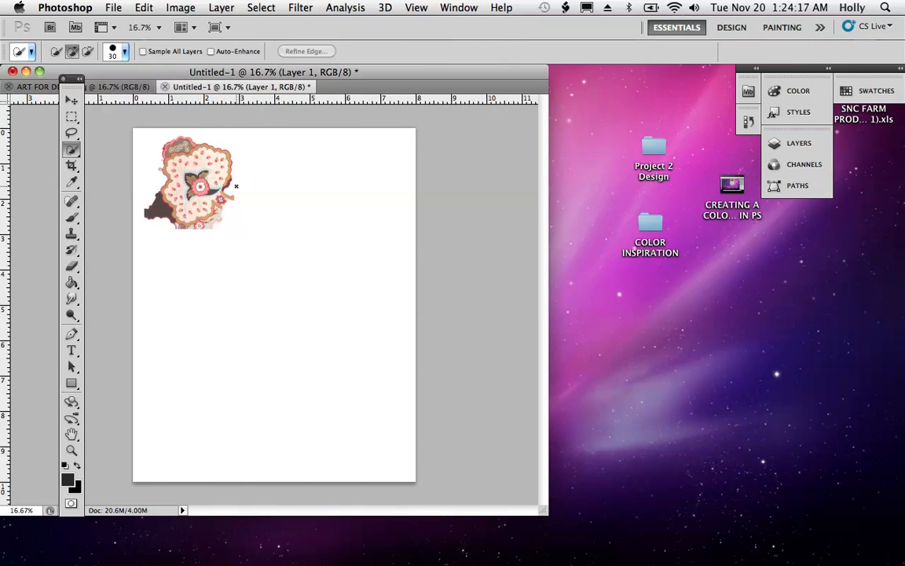
pyautogui.moveTo(4, 191); pyautogui.dragTo(240, 188)
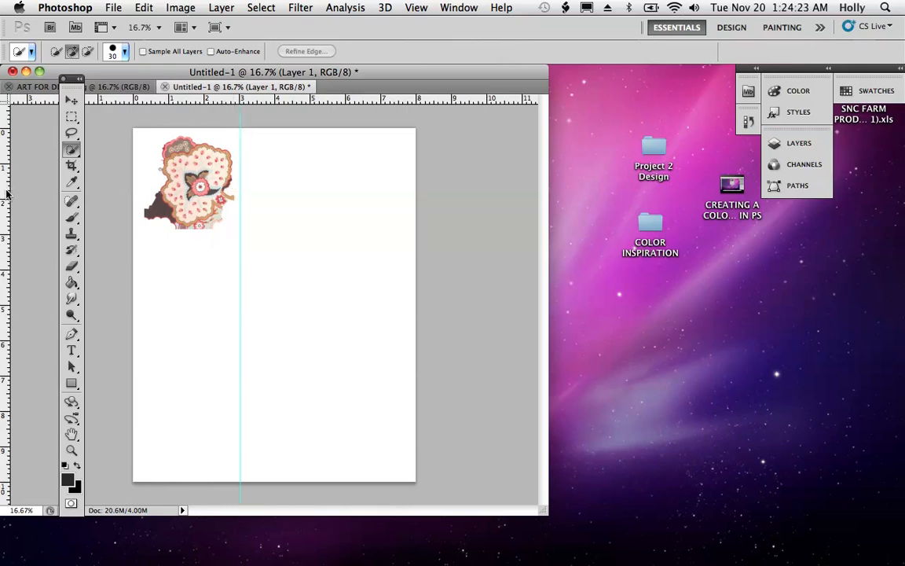
pyautogui.moveTo(6, 176); pyautogui.dragTo(345, 192)
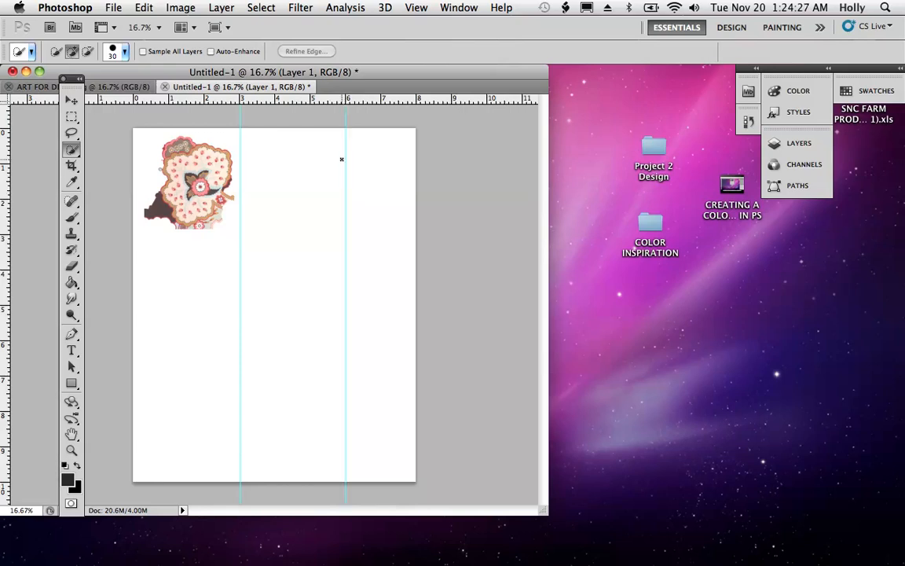
pyautogui.moveTo(226, 100); pyautogui.dragTo(230, 237)
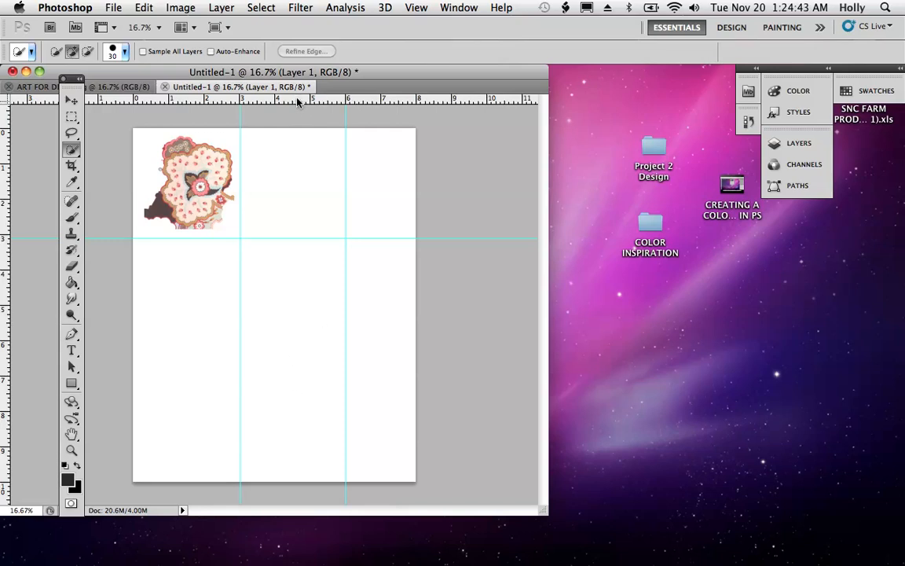
pyautogui.moveTo(298, 99); pyautogui.dragTo(315, 354)
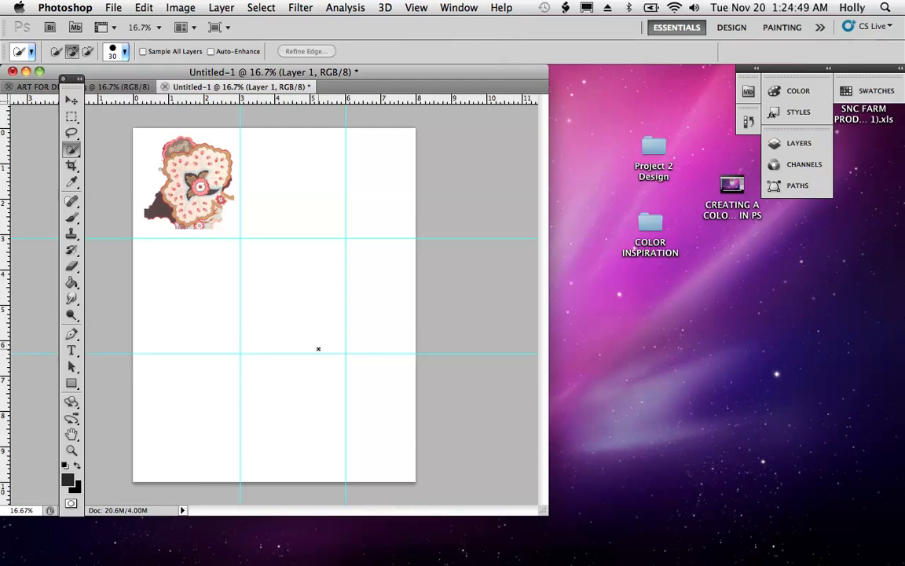
# Duplicate the flower with the Move tool into a grid of two columns and three rows between the guides.
pyautogui.click(72, 100)
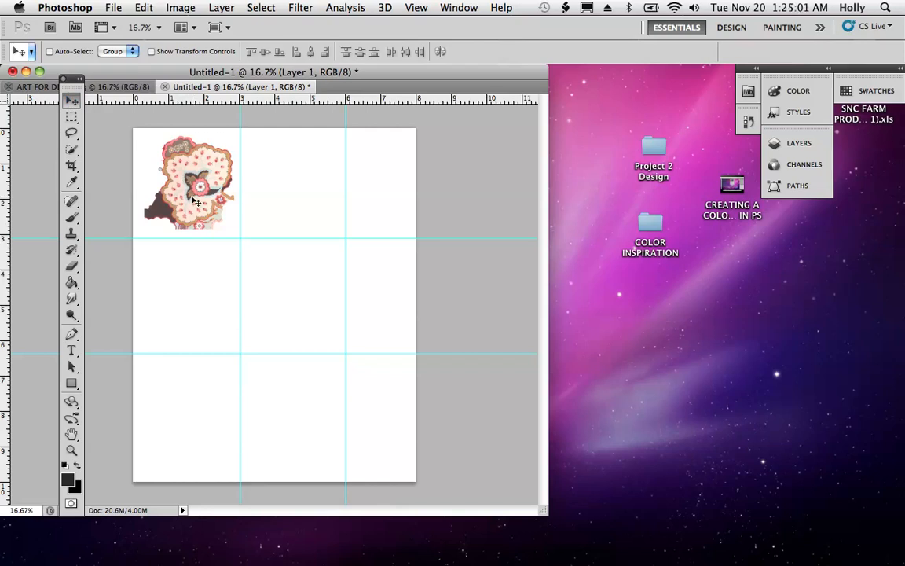
pyautogui.moveTo(192, 199); pyautogui.dragTo(289, 418)
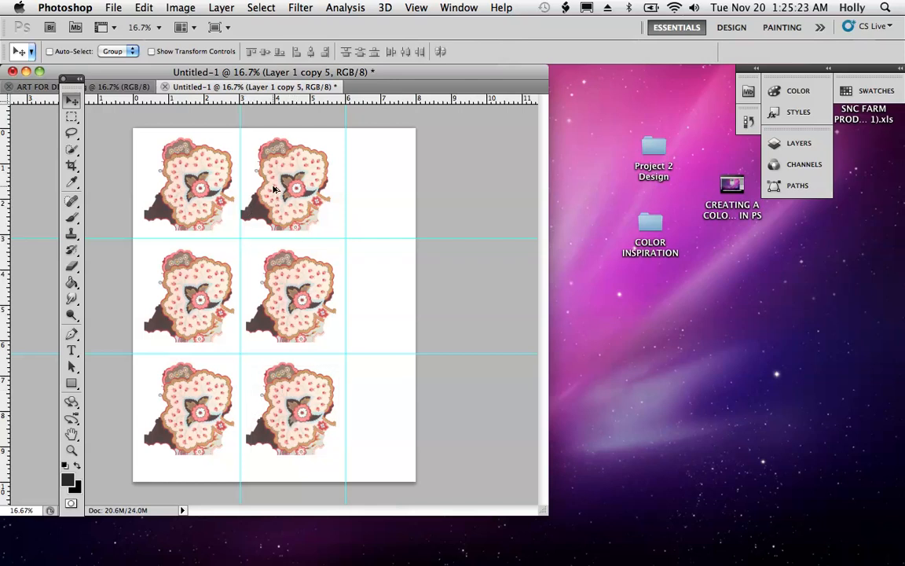
# Enable Auto-Select for the Move tool and shift the second column's top flower into line with the copies below it.
pyautogui.moveTo(277, 189); pyautogui.dragTo(286, 189)
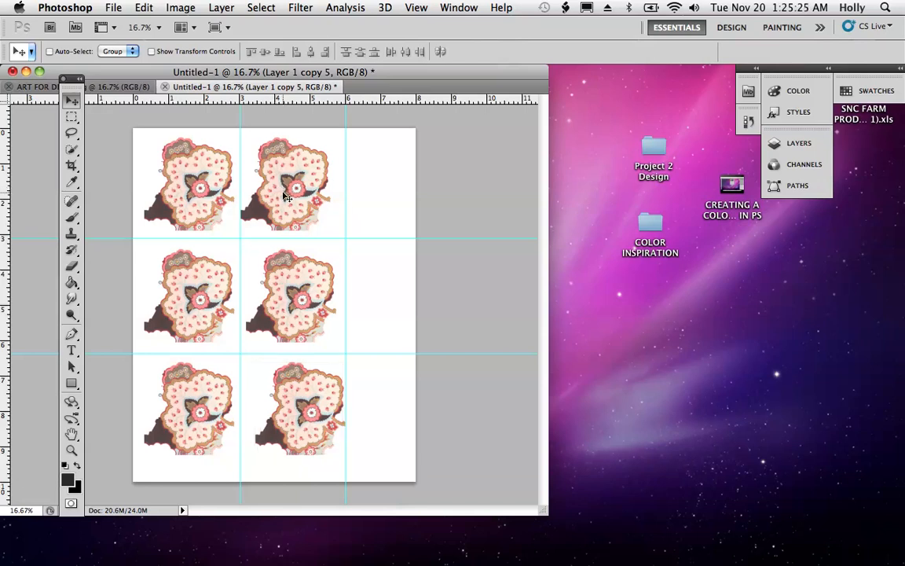
pyautogui.moveTo(306, 389); pyautogui.dragTo(296, 390)
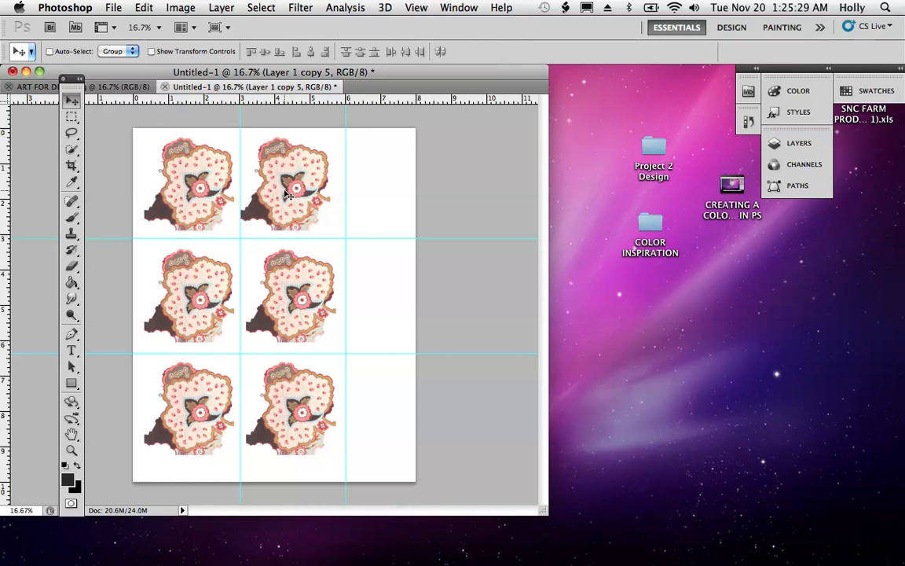
pyautogui.click(49, 52)
pyautogui.moveTo(256, 179); pyautogui.dragTo(262, 179)
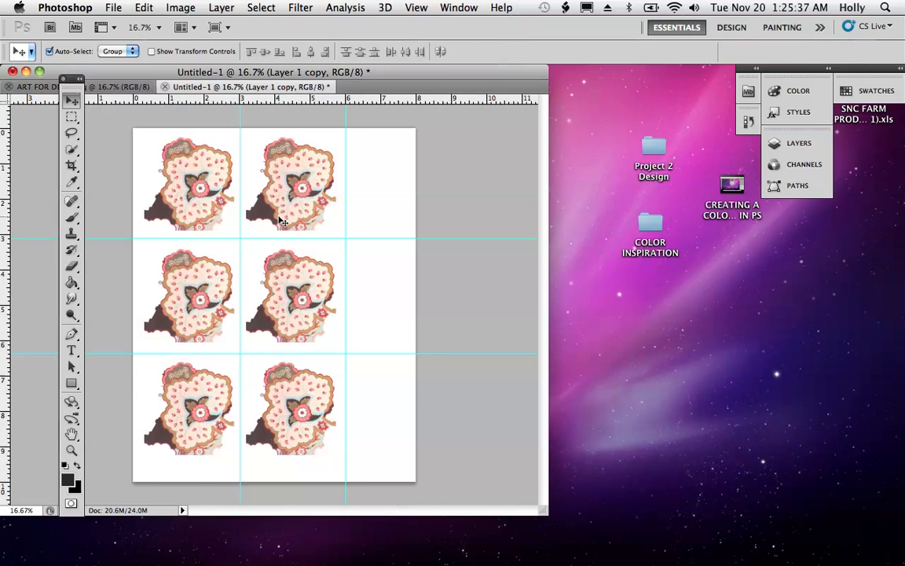
# Add the Arial 10 pt text label "ORIGINAL" beneath the first flower in the top row.
pyautogui.click(71, 451)
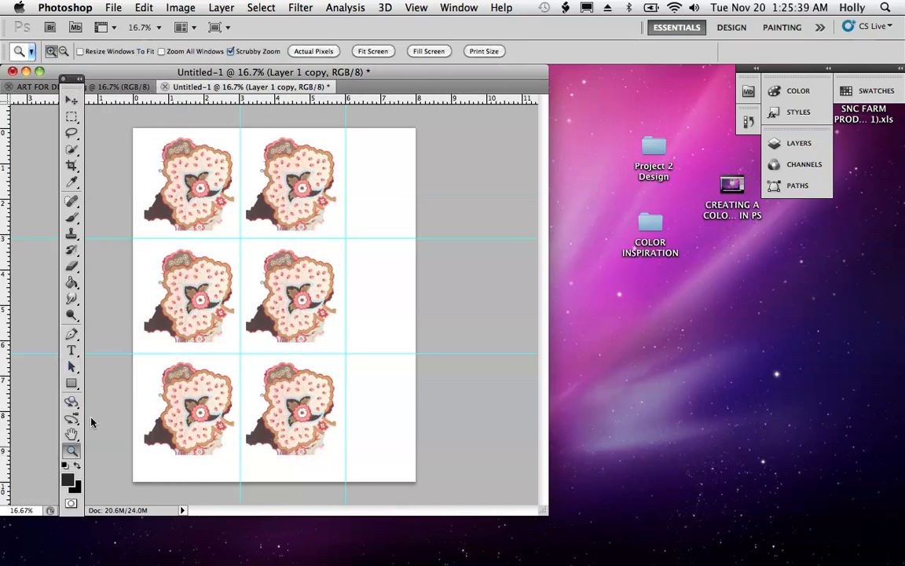
pyautogui.click(186, 199)
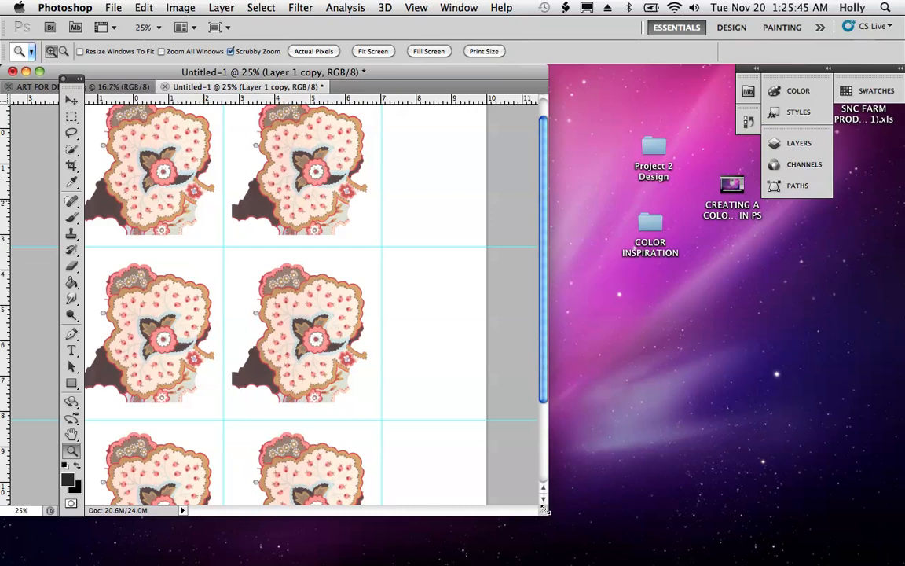
pyautogui.moveTo(548, 515); pyautogui.dragTo(617, 563)
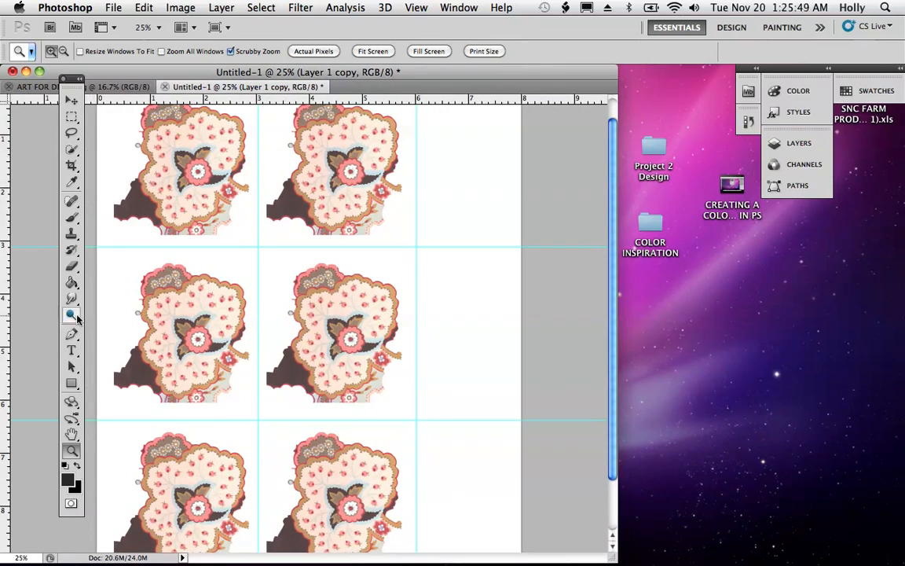
pyautogui.click(71, 351)
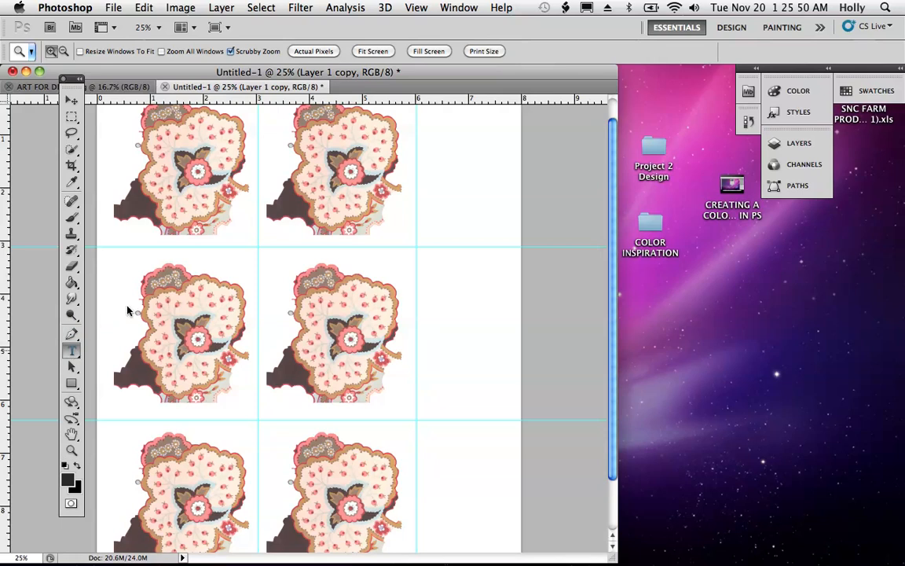
pyautogui.click(119, 248)
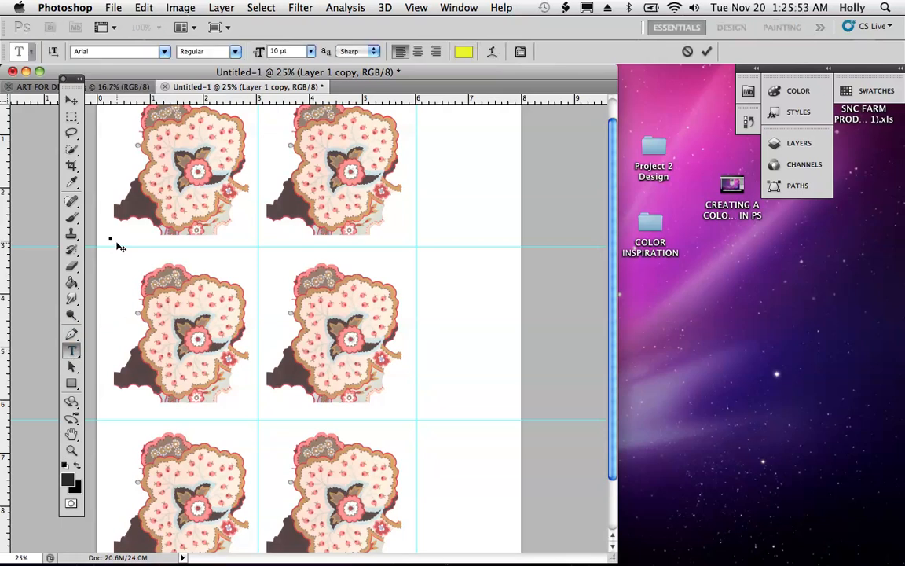
pyautogui.write('colorway1')
# Recolor the label under the first flower to dark gray #323232.
pyautogui.doubleClick(151, 237)
pyautogui.click(70, 484)
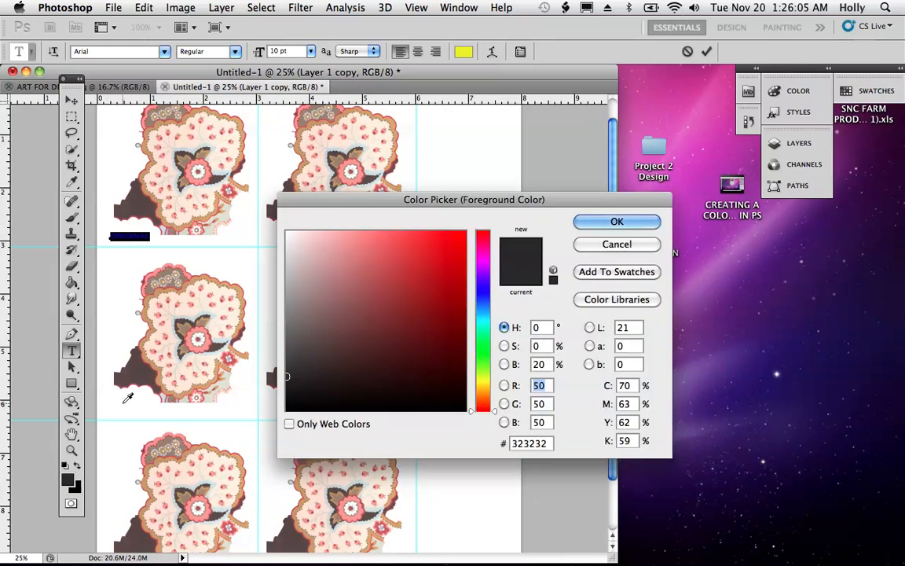
pyautogui.click(585, 221)
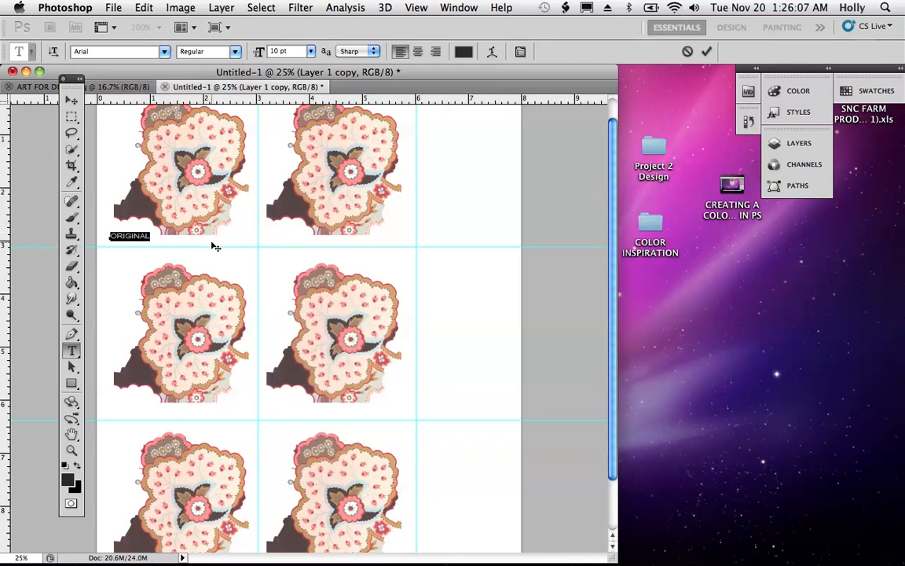
# Nudge both top-row flowers slightly down with the Move tool.
pyautogui.click(71, 100)
pyautogui.moveTo(193, 185)
pyautogui.mouseDown()
pyautogui.moveTo(200, 186)
pyautogui.moveTo(192, 185)
pyautogui.mouseUp()
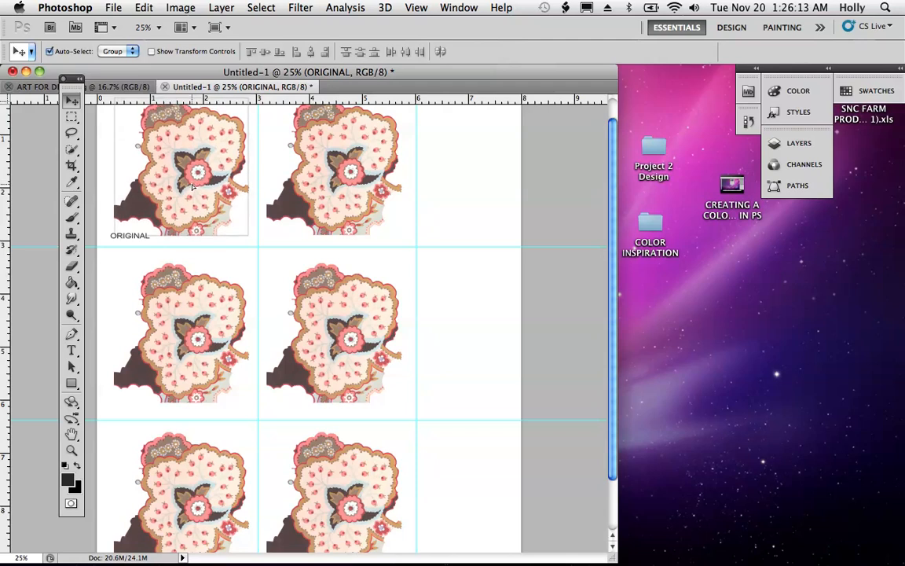
pyautogui.click(191, 187)
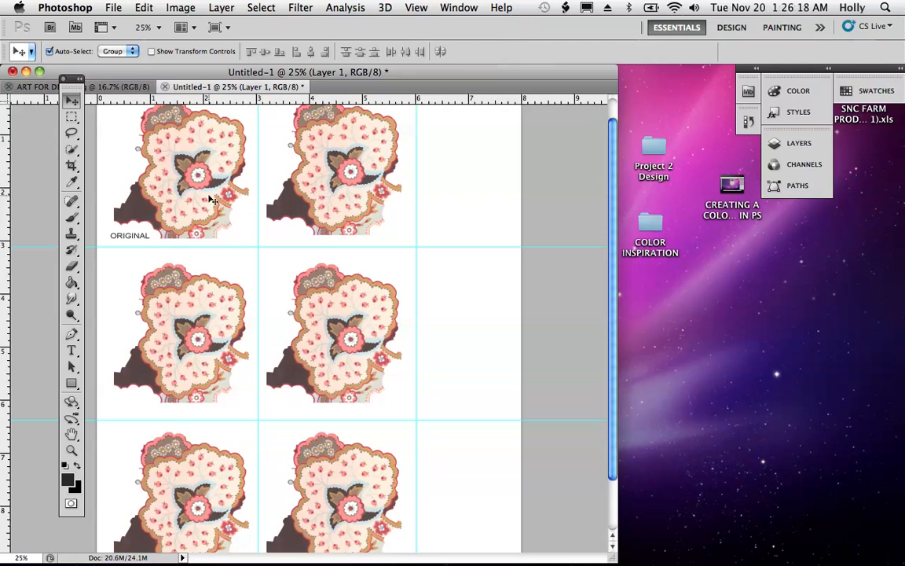
pyautogui.click(336, 204)
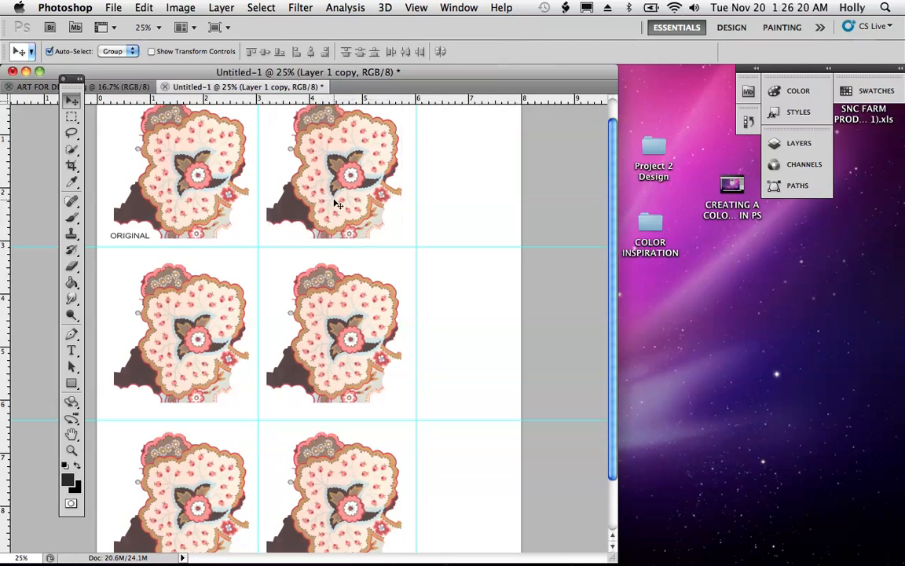
# Open the Artistic Colored Pencil filter for the top flower in the second column.
pyautogui.click(305, 10)
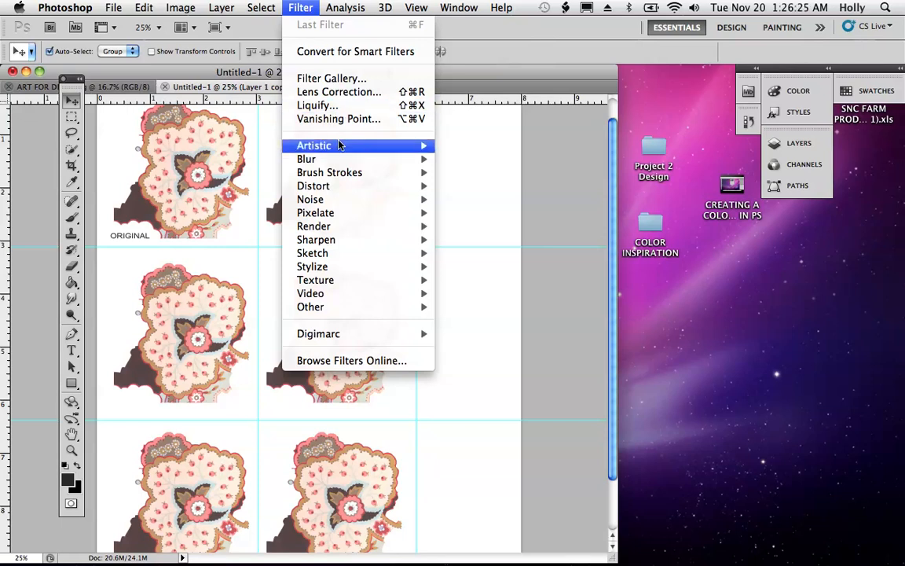
pyautogui.moveTo(339, 144)
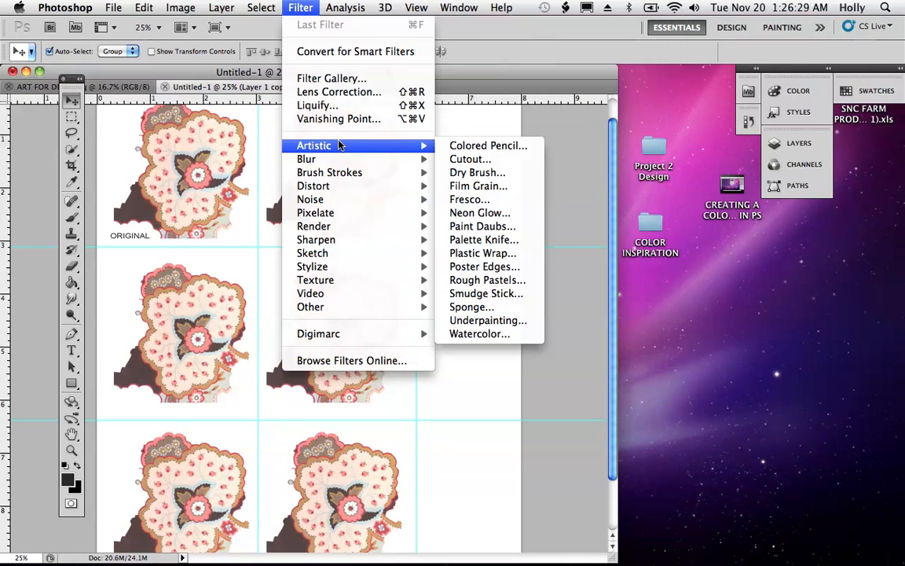
pyautogui.click(483, 147)
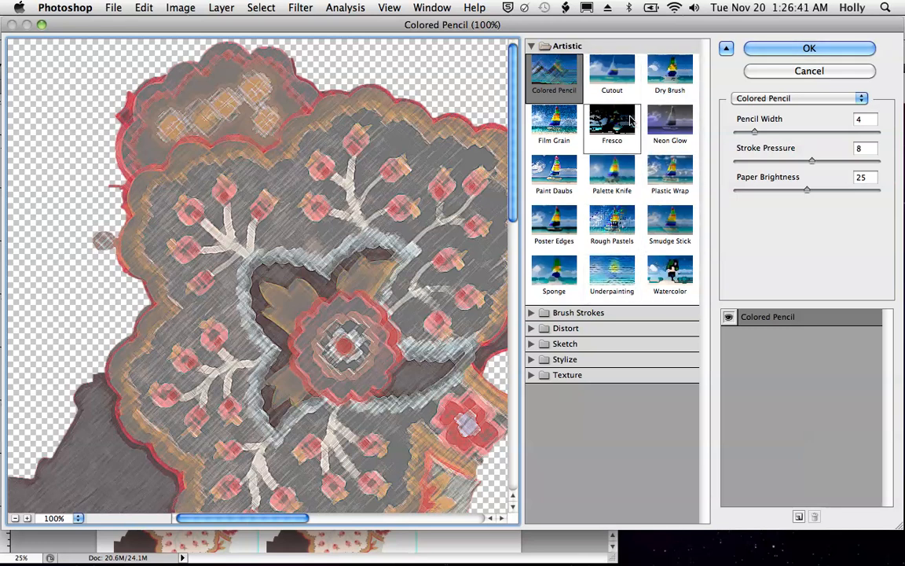
# Preview the other Artistic filters on the flower, including Cutout, Neon Glow, Fresco, Film Grain, Plastic Wrap, Watercolor and Dry Brush.
pyautogui.click(621, 76)
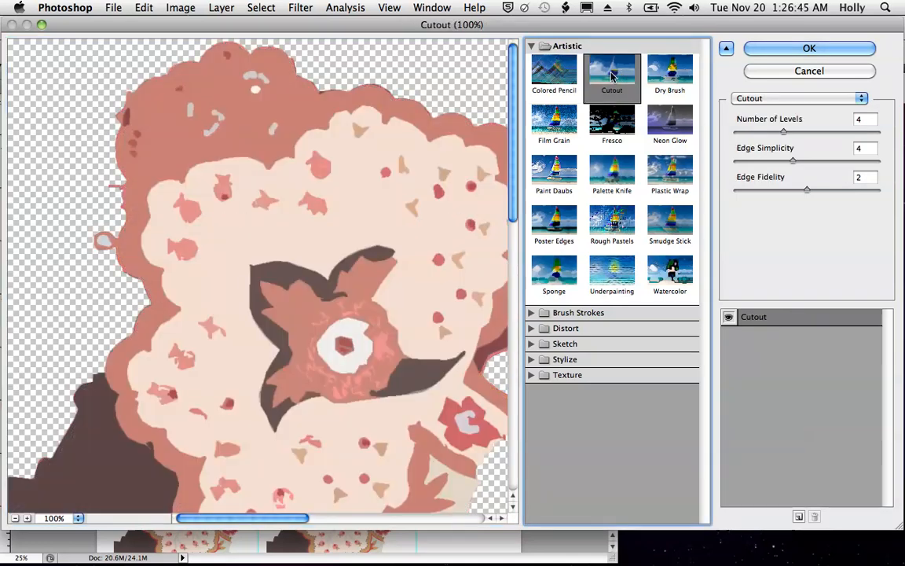
pyautogui.click(669, 78)
pyautogui.click(670, 135)
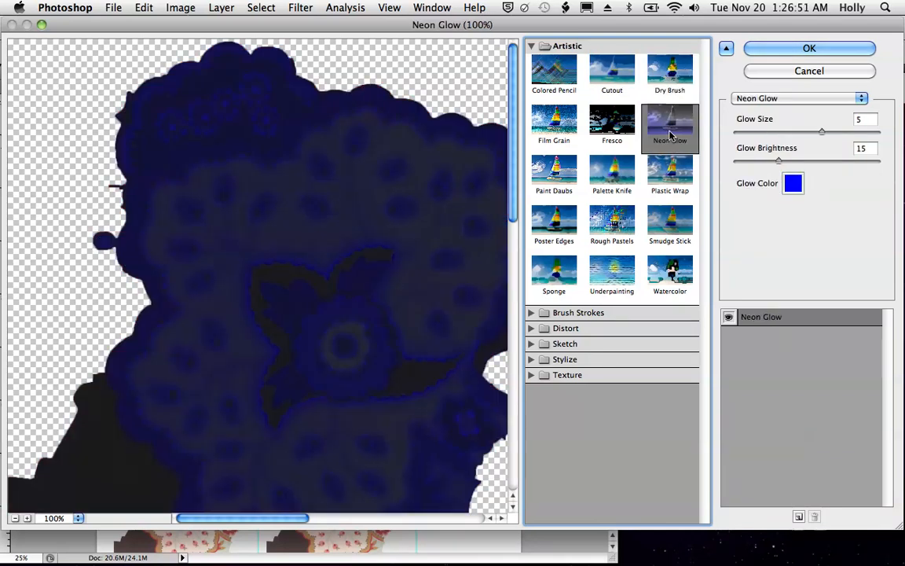
pyautogui.click(602, 129)
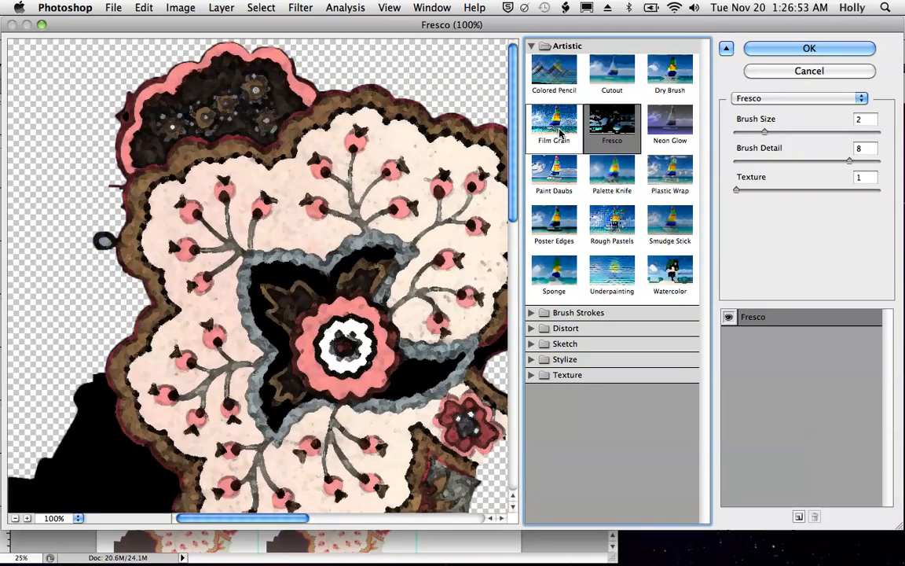
pyautogui.click(560, 136)
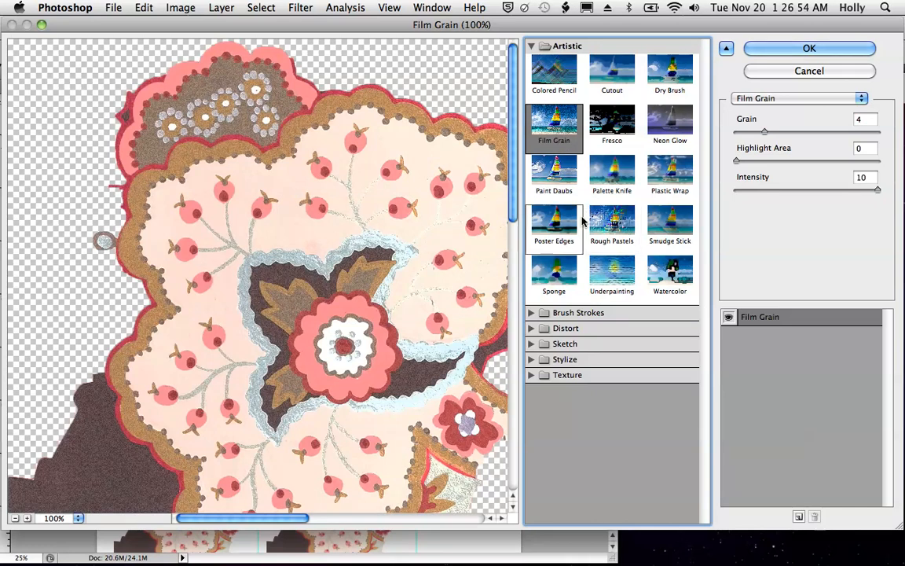
pyautogui.click(558, 175)
pyautogui.click(616, 181)
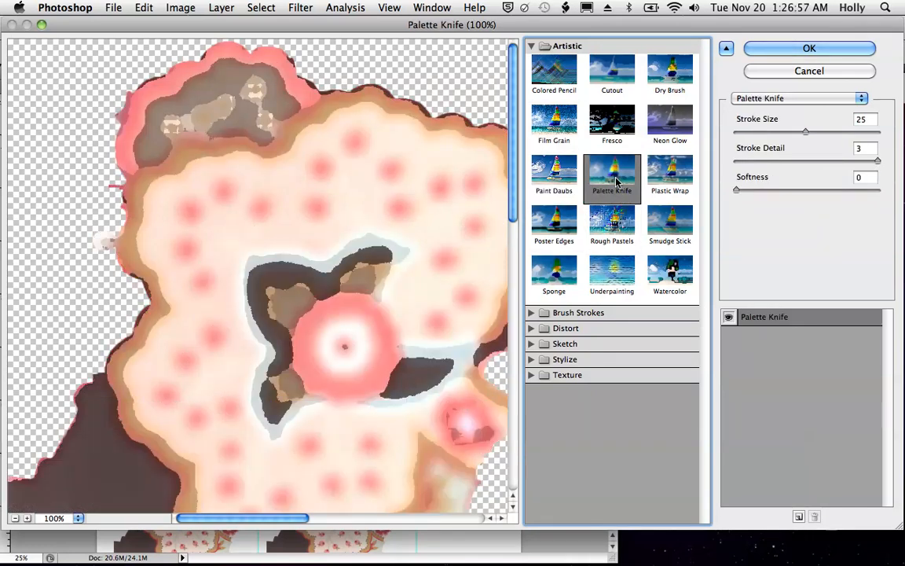
pyautogui.click(680, 181)
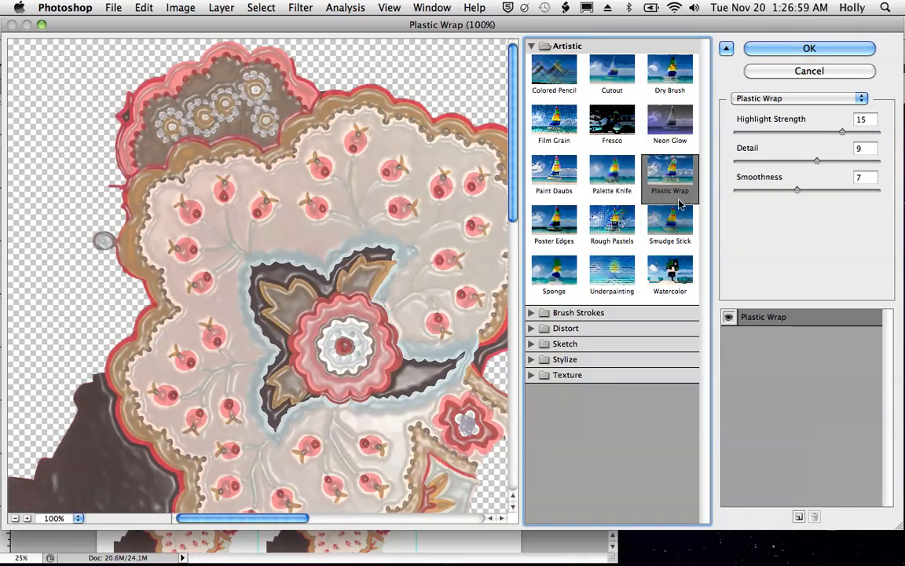
pyautogui.click(678, 229)
pyautogui.click(614, 233)
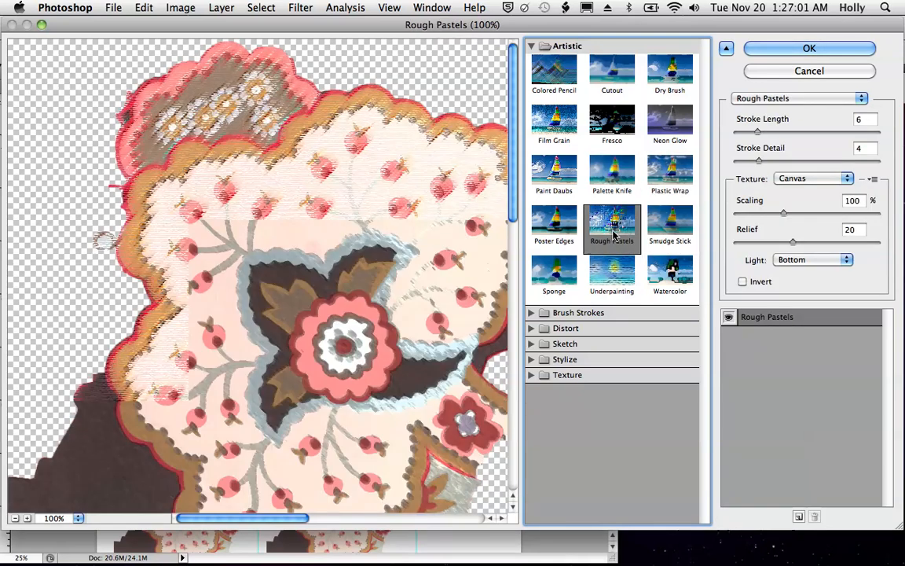
pyautogui.click(554, 223)
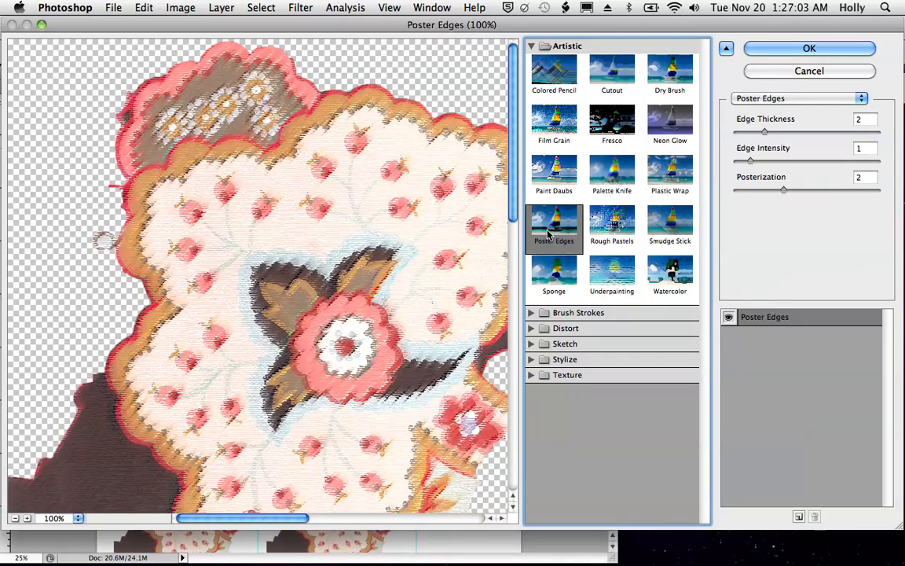
pyautogui.click(558, 276)
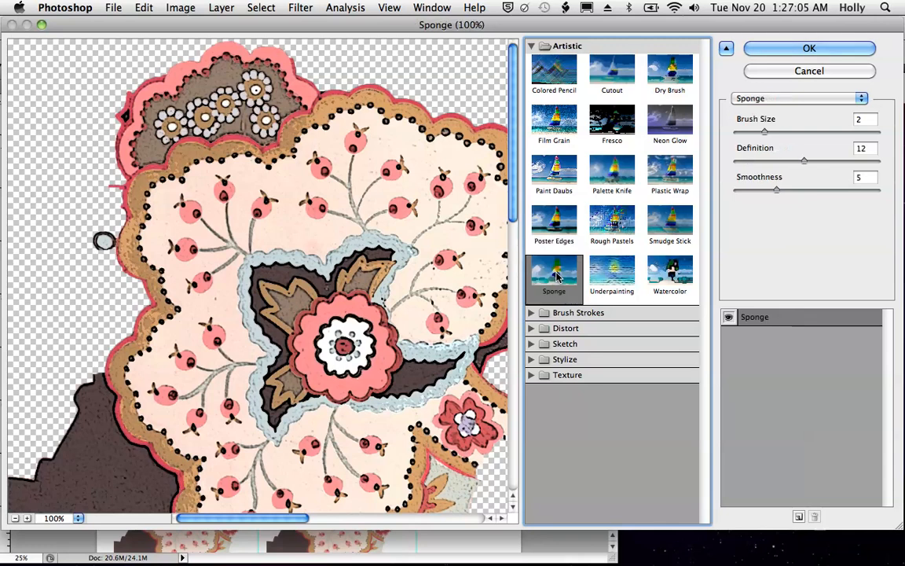
pyautogui.click(612, 272)
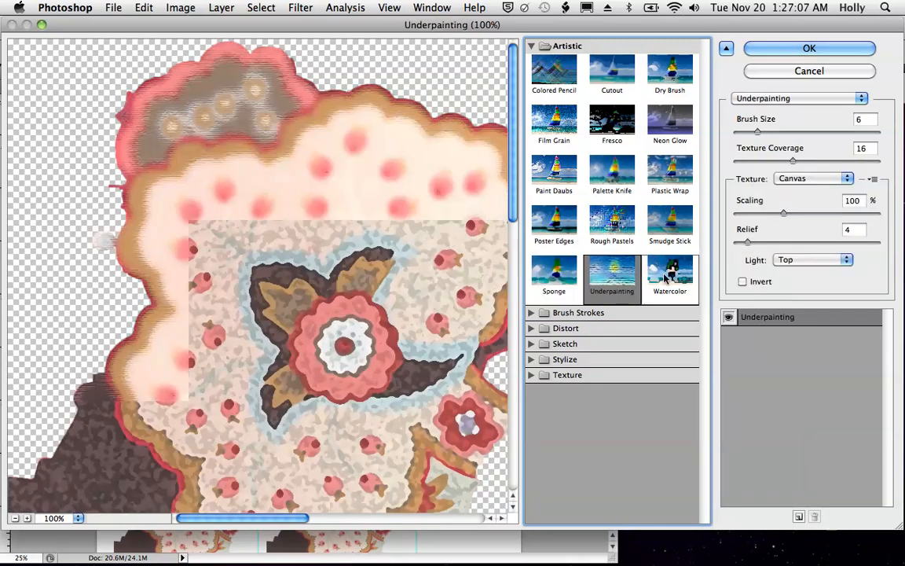
pyautogui.click(669, 275)
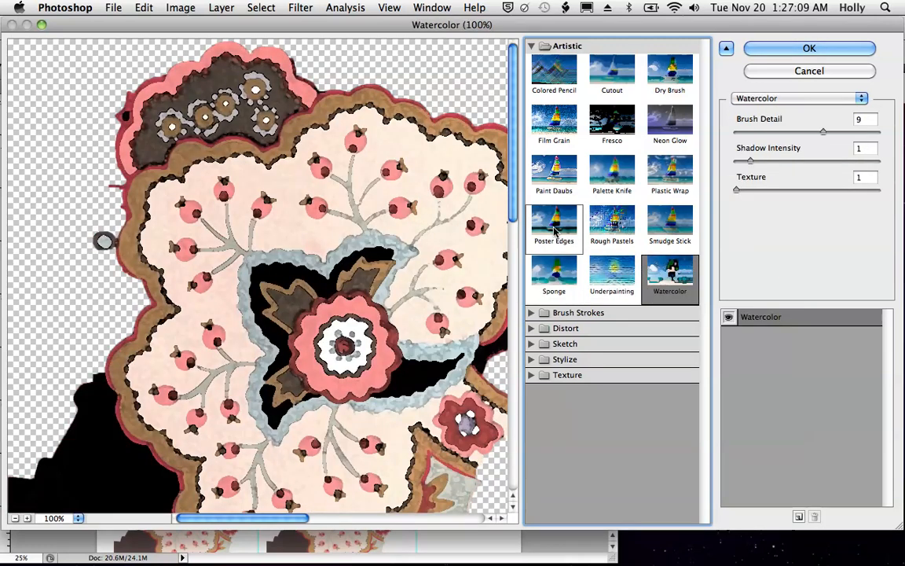
pyautogui.click(556, 136)
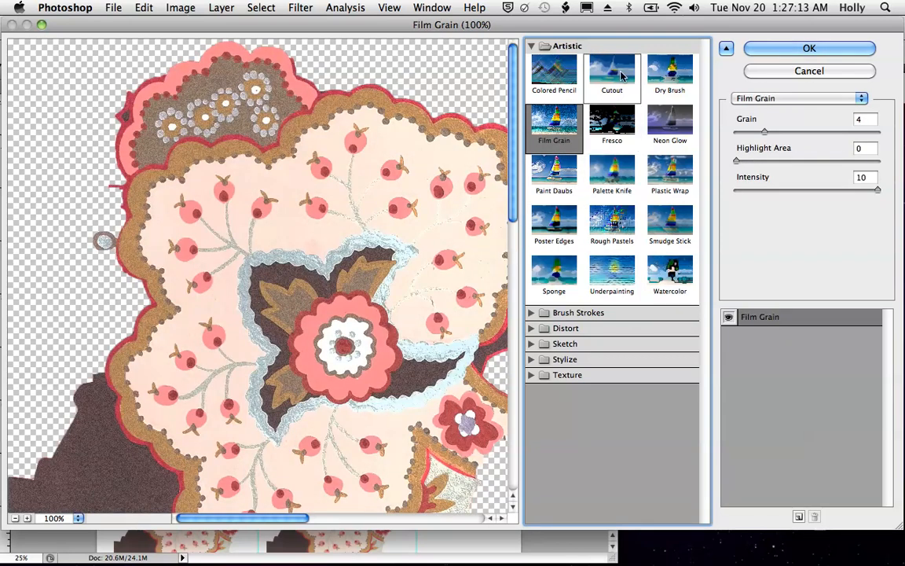
pyautogui.click(670, 77)
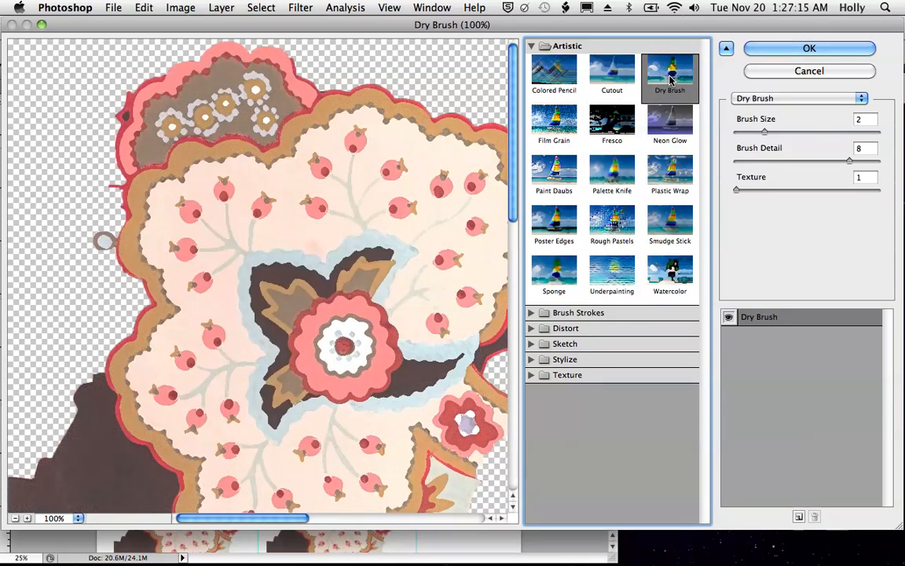
# Try the Sponge filter with brush size 5, definition 3 and smoothness 1.
pyautogui.click(554, 273)
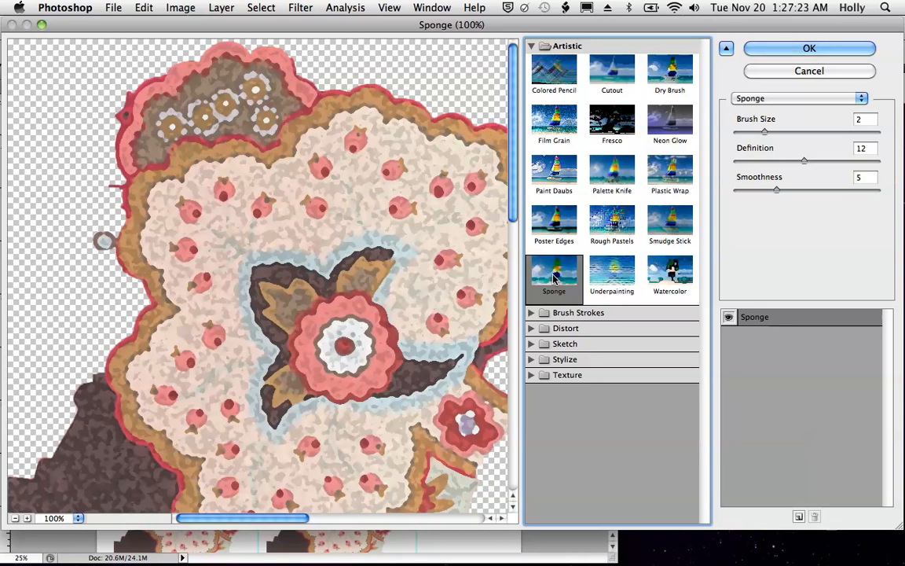
pyautogui.moveTo(764, 132)
pyautogui.mouseDown()
pyautogui.moveTo(822, 134)
pyautogui.moveTo(783, 164)
pyautogui.moveTo(753, 162)
pyautogui.moveTo(785, 194)
pyautogui.moveTo(800, 191)
pyautogui.moveTo(740, 193)
pyautogui.mouseUp()
pyautogui.moveTo(822, 132)
pyautogui.mouseDown()
pyautogui.moveTo(808, 135)
pyautogui.moveTo(828, 138)
pyautogui.moveTo(813, 139)
pyautogui.mouseUp()
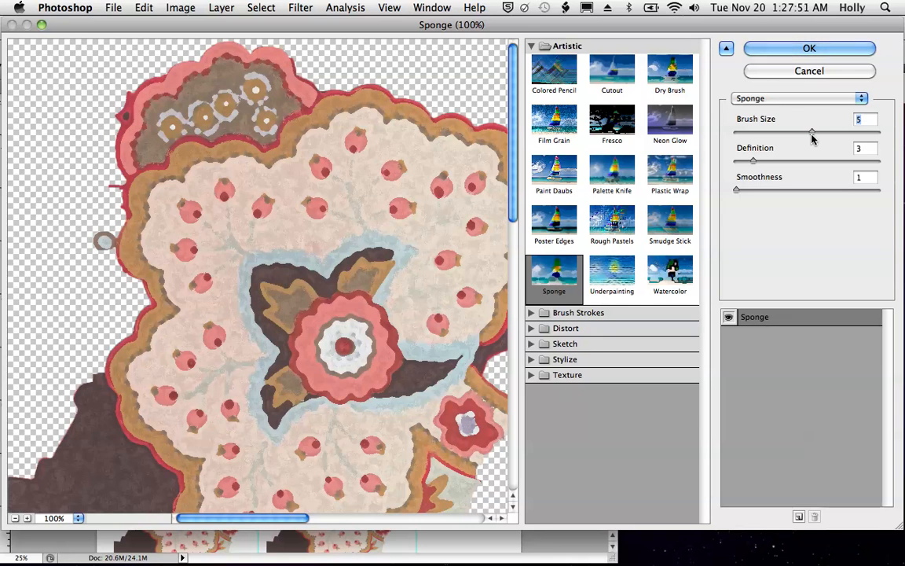
# Apply the Colored Pencil filter with pencil width 4, stroke pressure 8 and paper brightness 25.
pyautogui.click(560, 80)
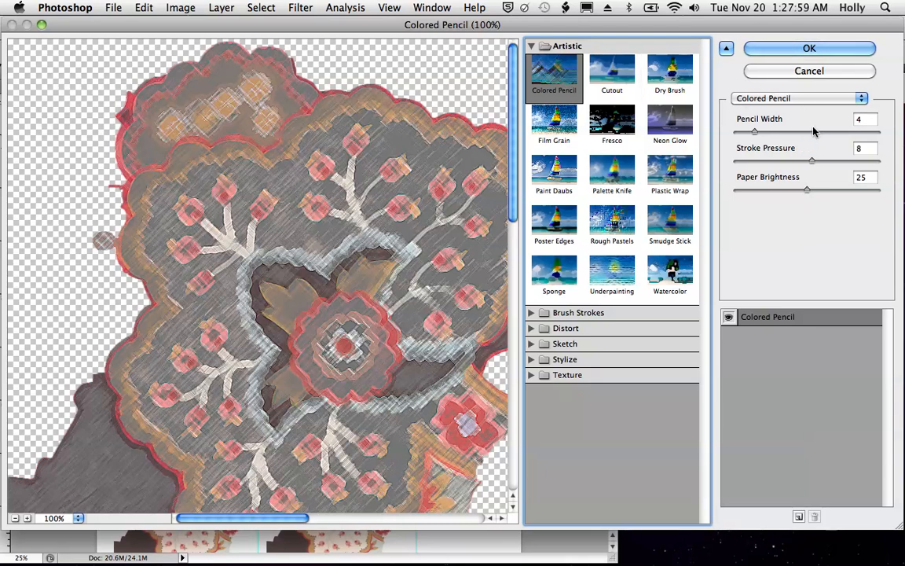
pyautogui.click(788, 51)
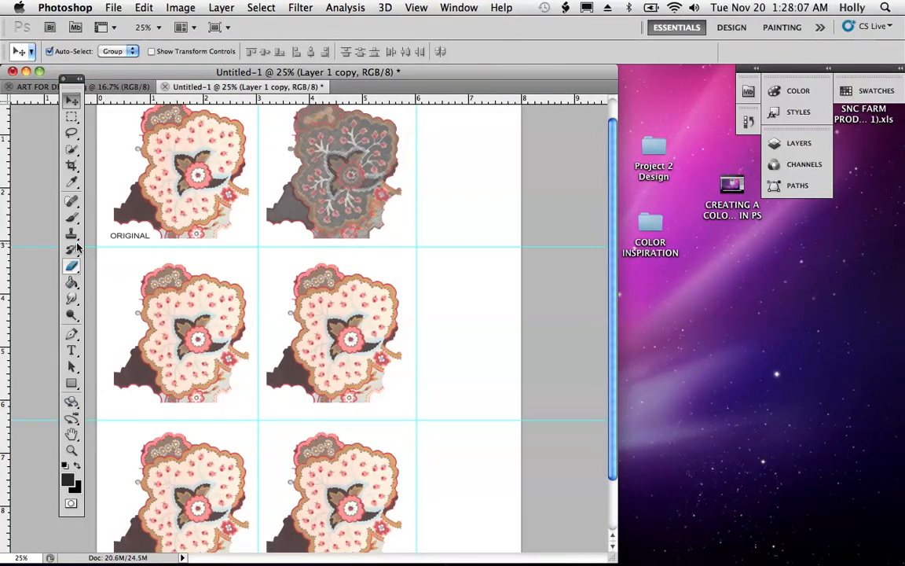
# Add the 10 pt text label "COLORED PENCIL" at the base of the filtered flower.
pyautogui.click(70, 350)
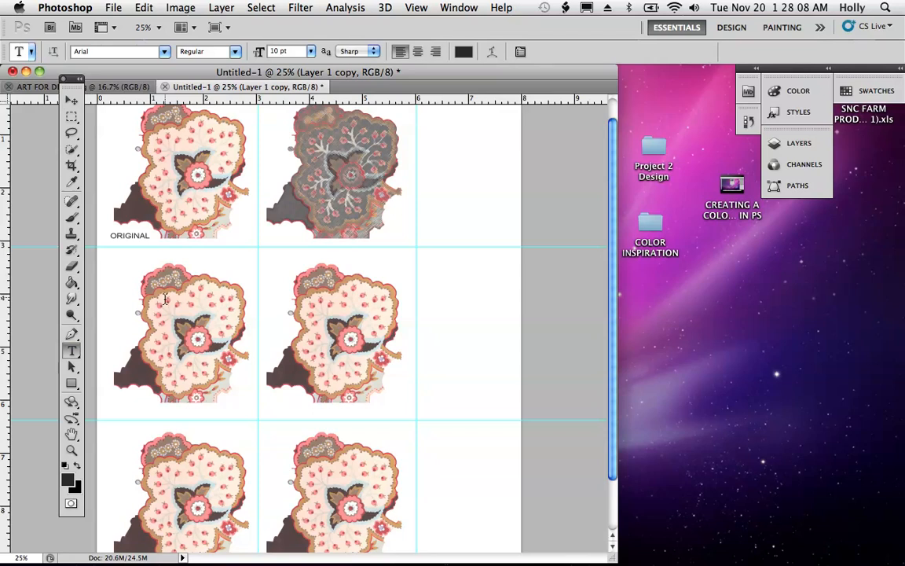
pyautogui.click(270, 235)
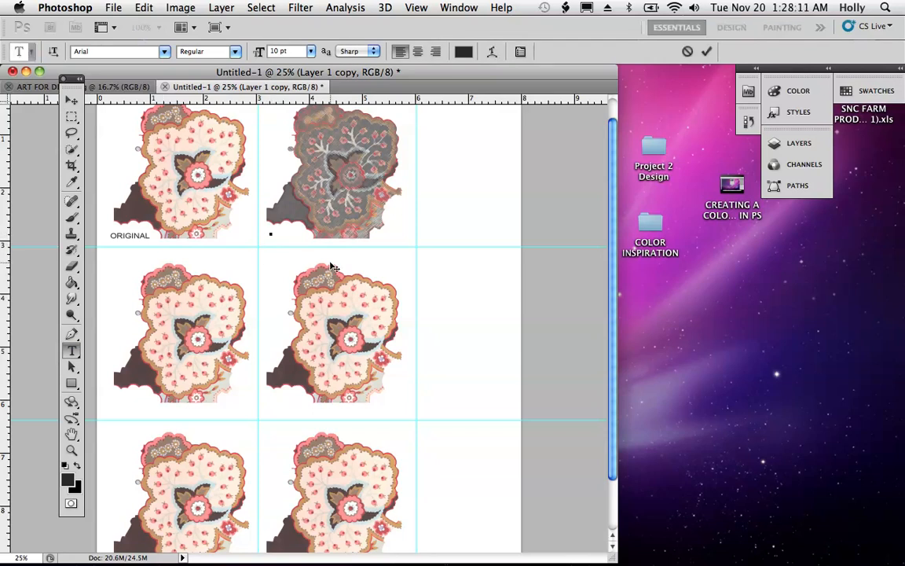
pyautogui.write('COLORED PENCIL')
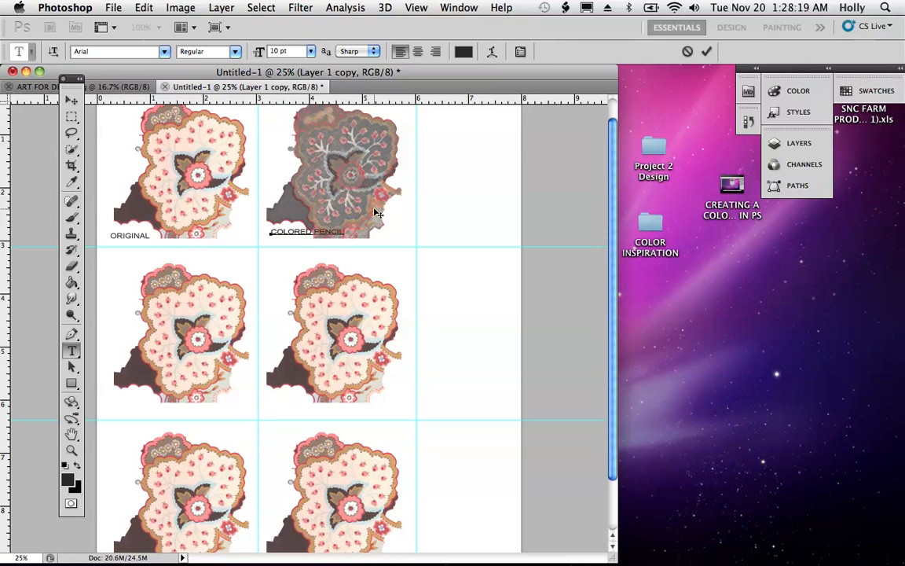
# Move the filtered flower up with the Move tool to clear the "COLORED PENCIL" label.
pyautogui.moveTo(612, 221); pyautogui.dragTo(610, 202)
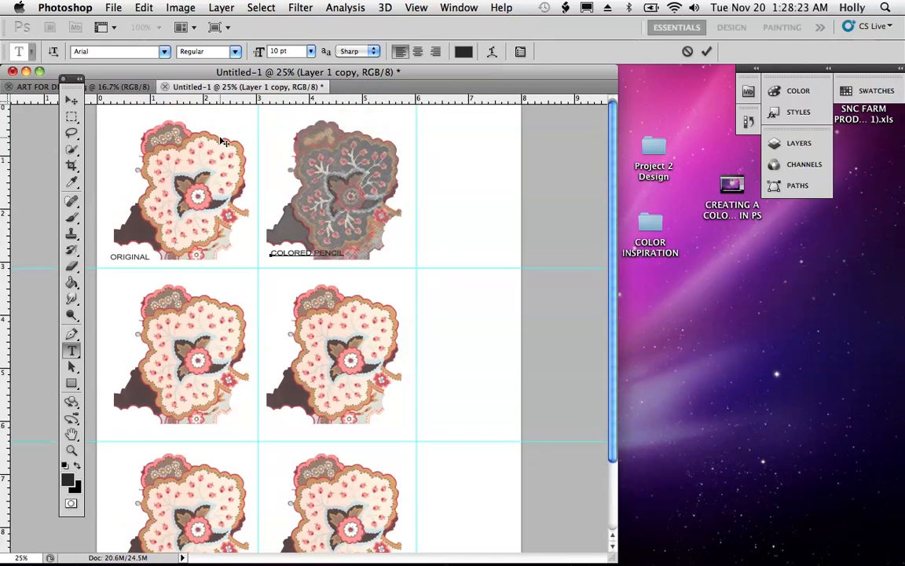
pyautogui.click(71, 101)
pyautogui.moveTo(349, 210); pyautogui.dragTo(346, 192)
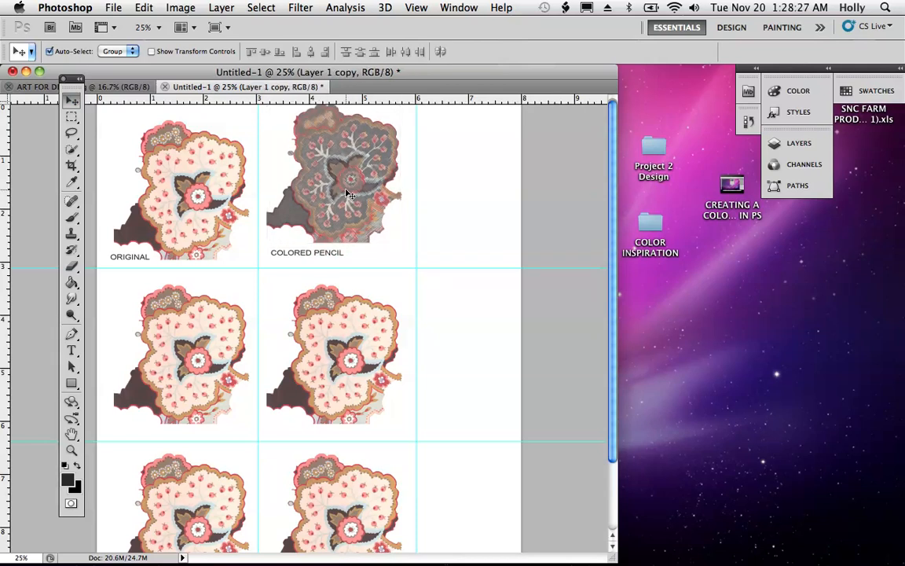
# Move the original flower and both second-row flowers up within their grid cells to leave space for labels.
pyautogui.moveTo(613, 253); pyautogui.dragTo(613, 235)
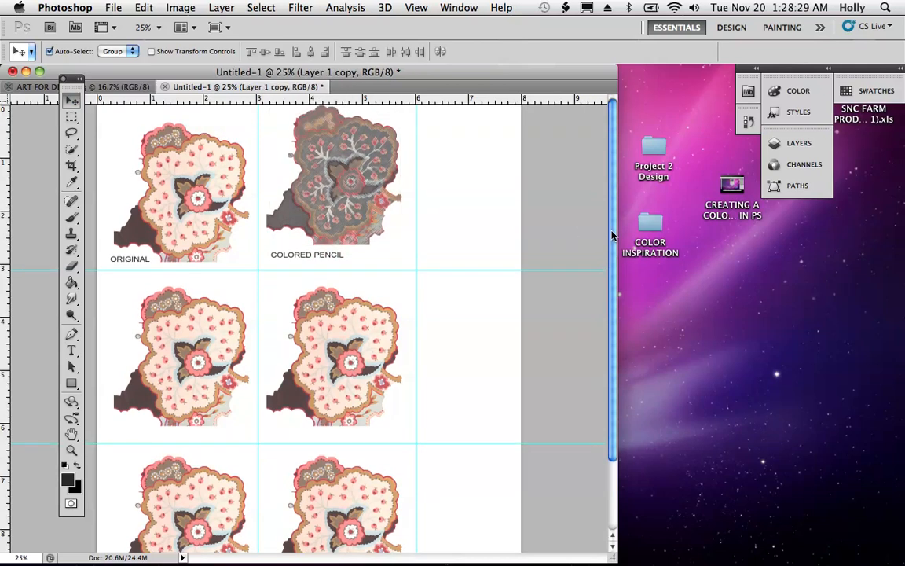
pyautogui.moveTo(198, 212); pyautogui.dragTo(198, 195)
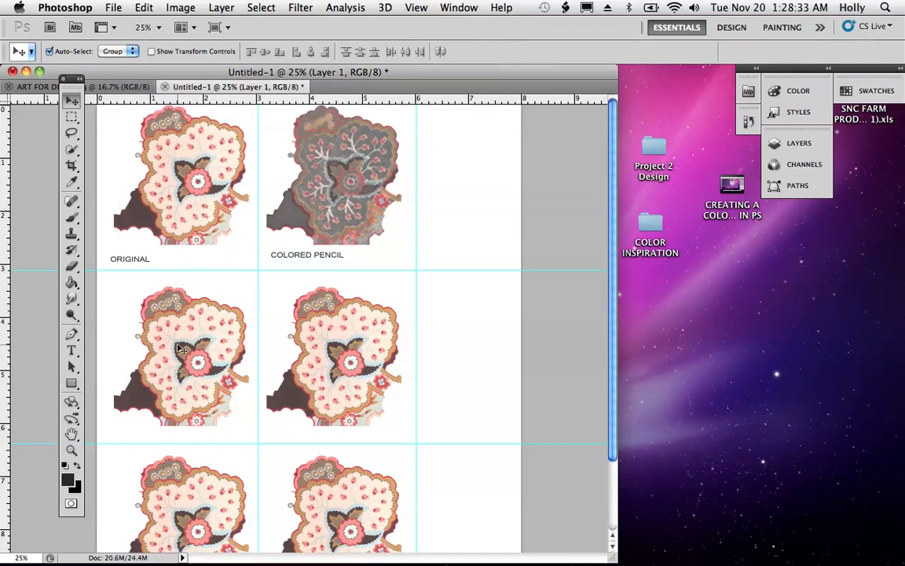
pyautogui.moveTo(180, 347); pyautogui.dragTo(181, 331)
pyautogui.moveTo(339, 378); pyautogui.dragTo(343, 363)
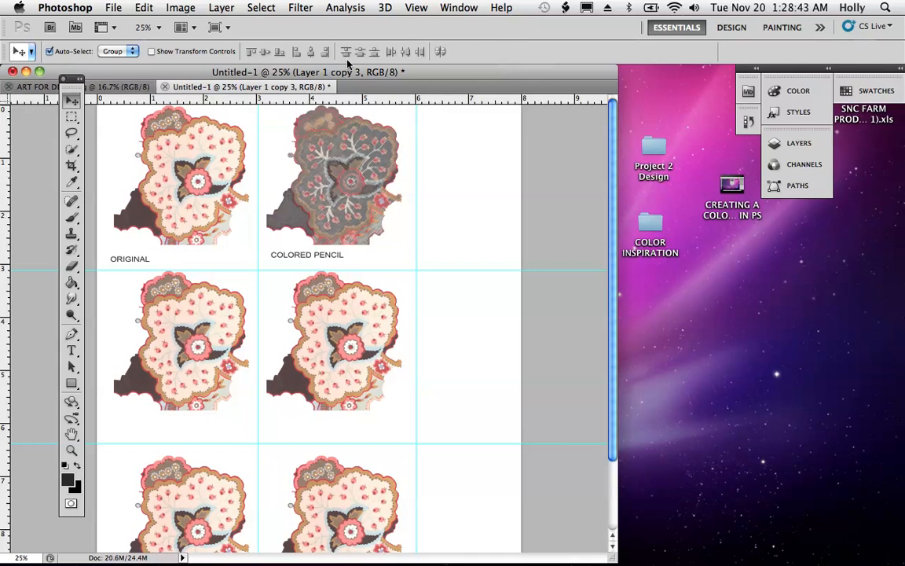
# Apply the Sprayed Strokes filter to the second-row flower below the original, with stroke length 0, spray radius 13 and Left Diagonal direction.
pyautogui.click(301, 9)
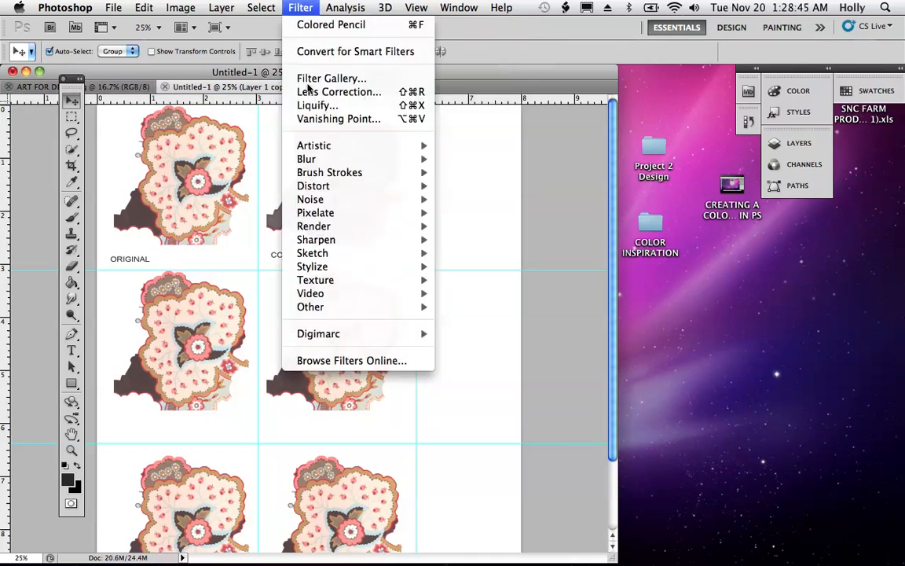
pyautogui.moveTo(313, 159)
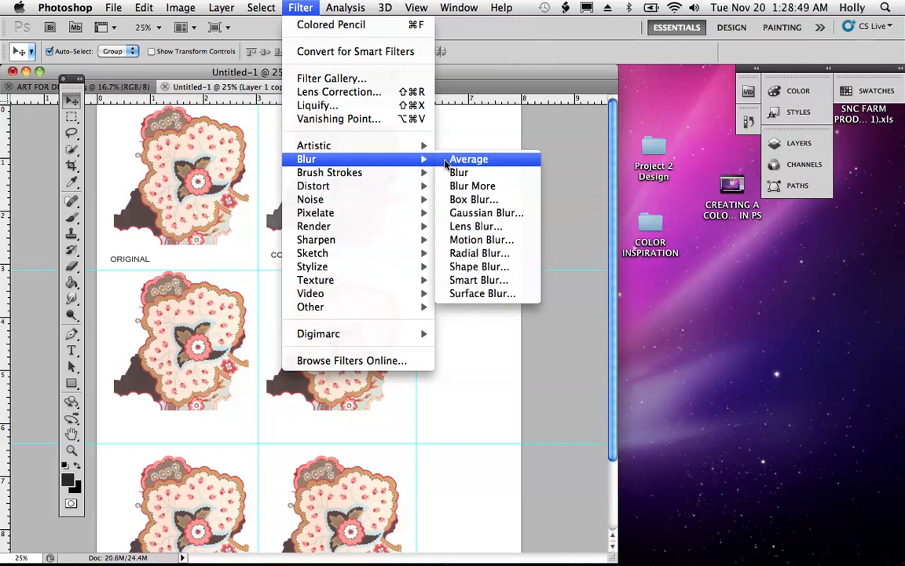
pyautogui.moveTo(328, 177)
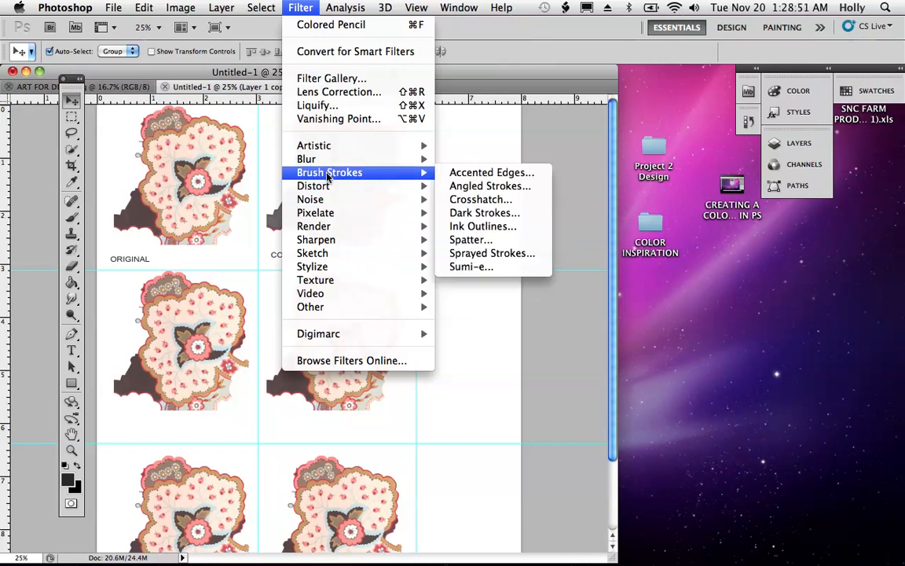
pyautogui.click(489, 253)
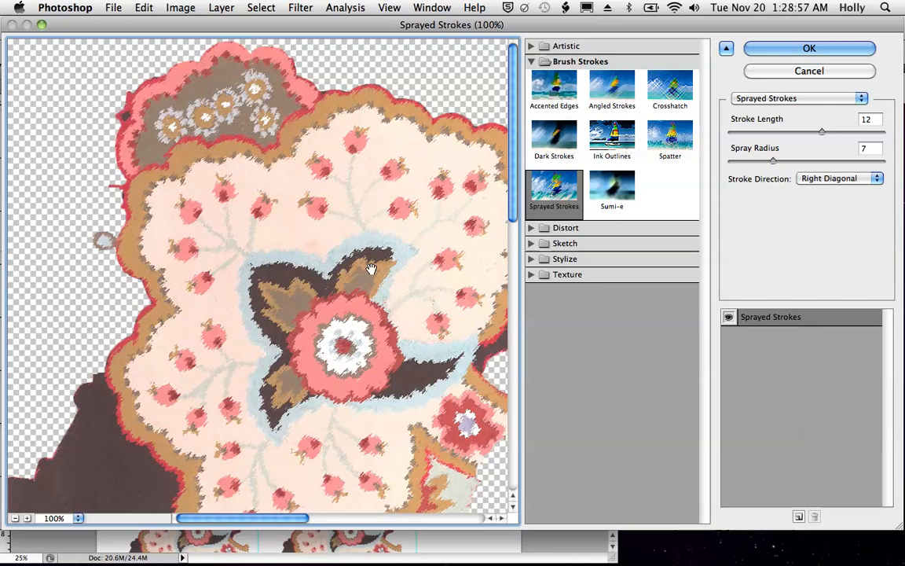
pyautogui.moveTo(823, 134)
pyautogui.mouseDown()
pyautogui.moveTo(865, 138)
pyautogui.moveTo(729, 138)
pyautogui.mouseUp()
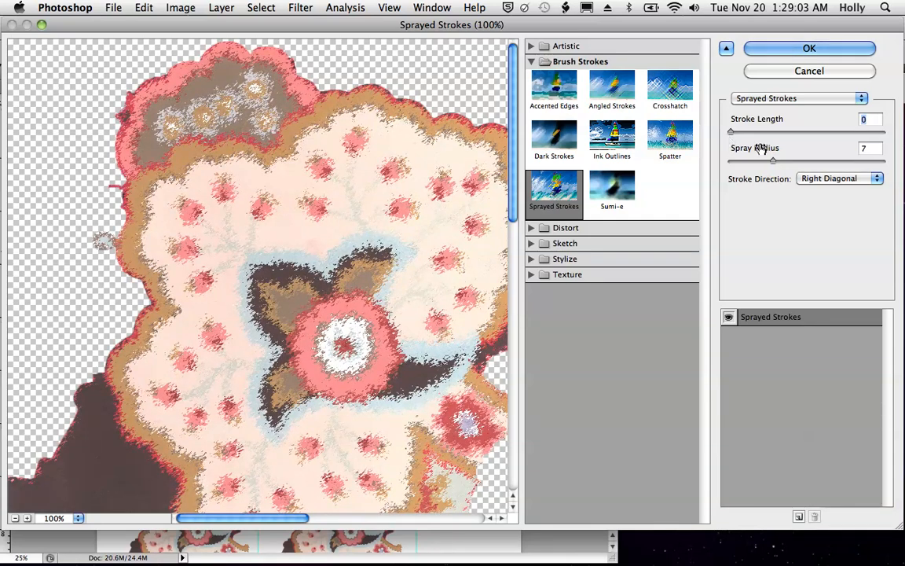
pyautogui.moveTo(771, 163)
pyautogui.mouseDown()
pyautogui.moveTo(743, 165)
pyautogui.moveTo(810, 164)
pyautogui.mouseUp()
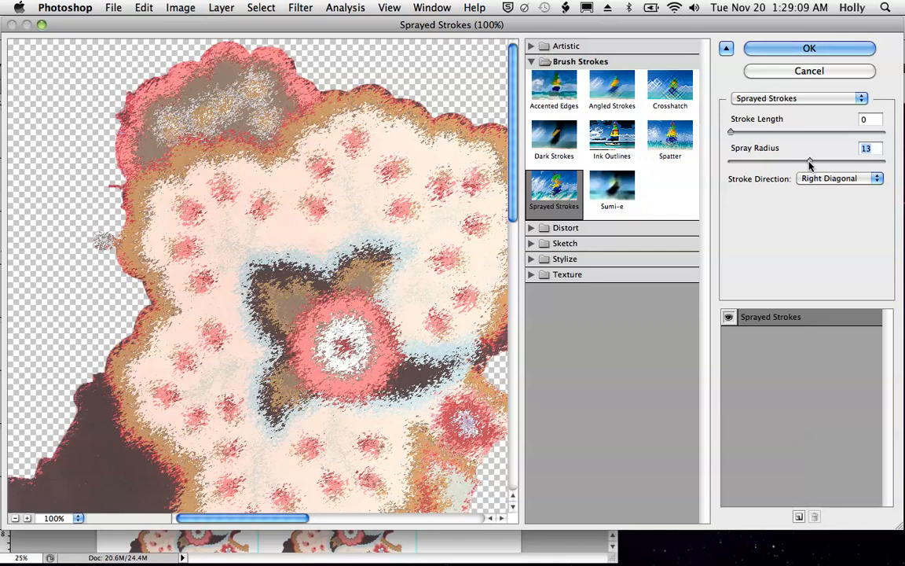
pyautogui.moveTo(810, 164); pyautogui.dragTo(823, 164)
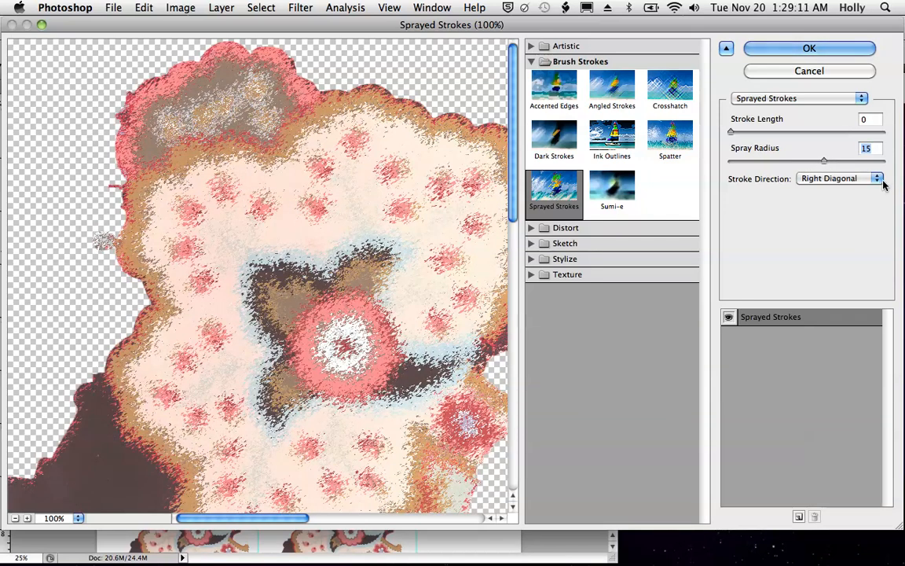
pyautogui.click(866, 182)
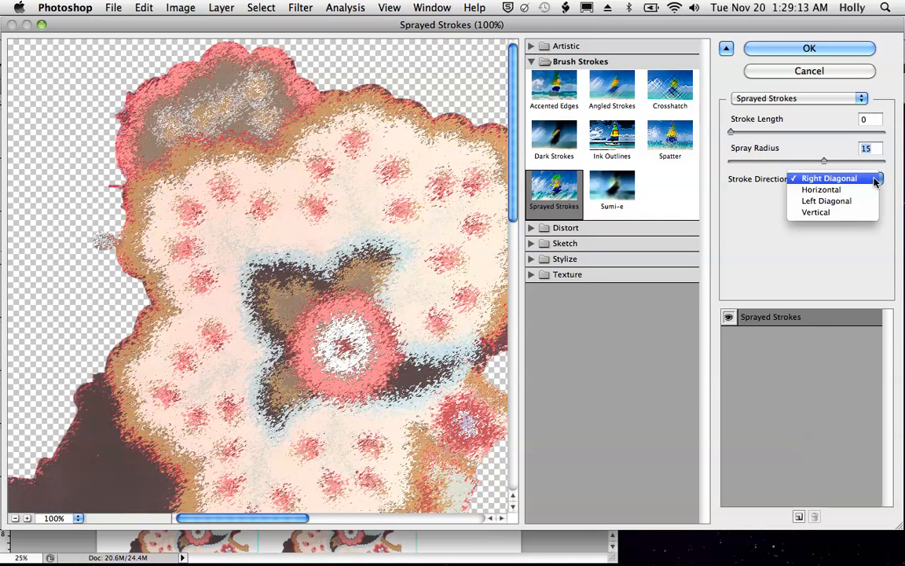
pyautogui.click(832, 203)
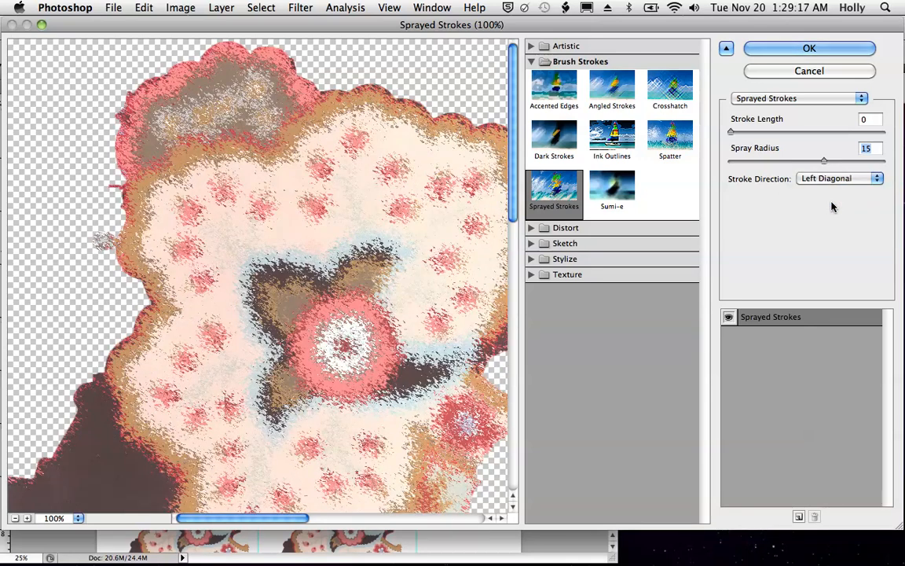
pyautogui.moveTo(824, 160)
pyautogui.mouseDown()
pyautogui.moveTo(832, 161)
pyautogui.moveTo(812, 164)
pyautogui.mouseUp()
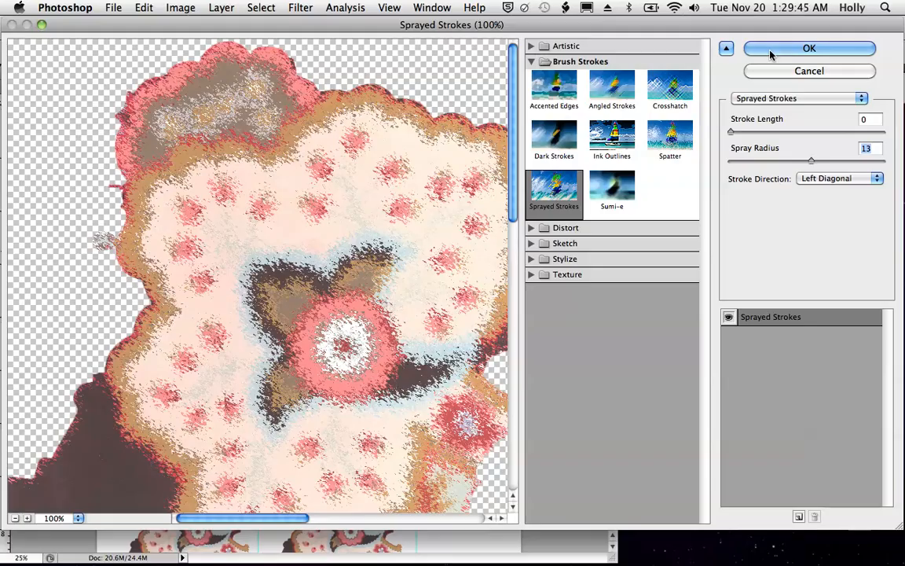
pyautogui.click(809, 48)
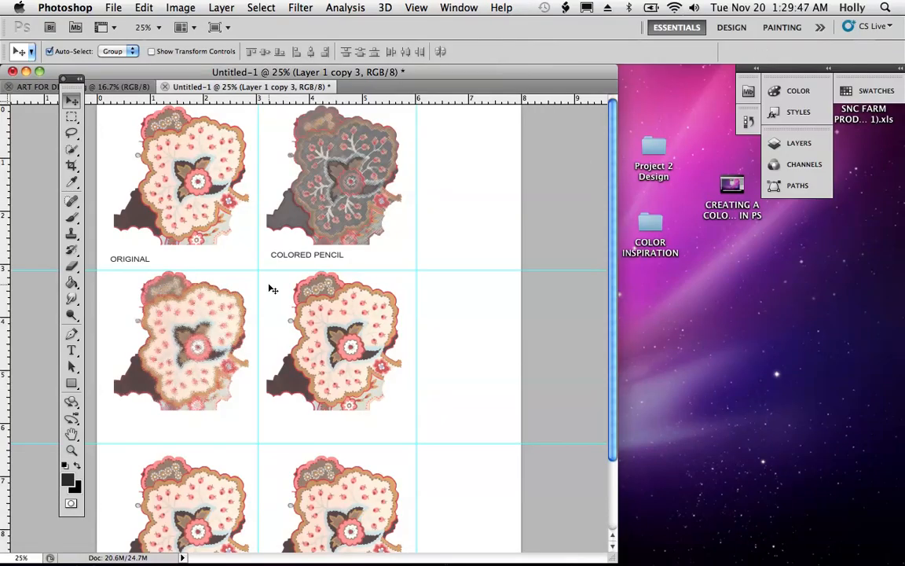
# Add the 10 pt text label "SPRAYED STROKE" beneath the filtered second-row flower.
pyautogui.press('z')
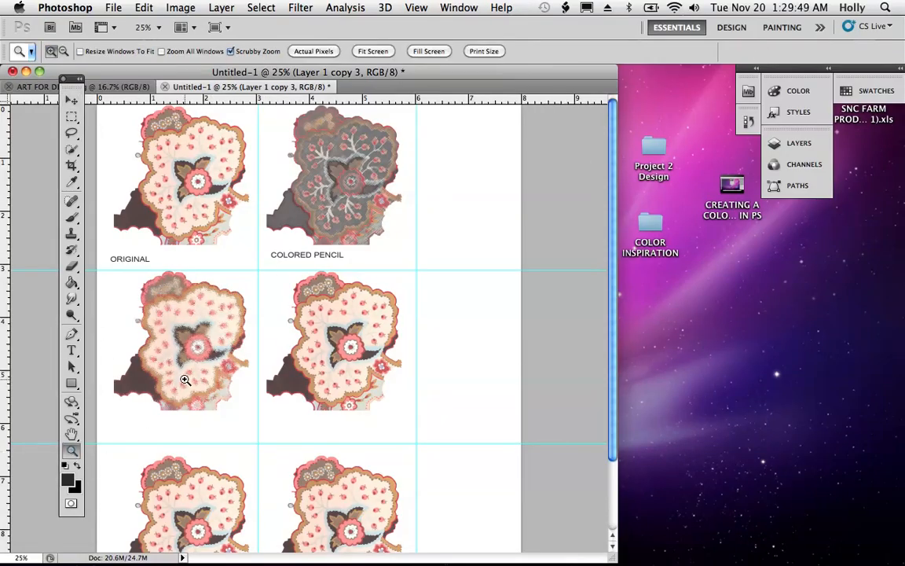
pyautogui.click(169, 342)
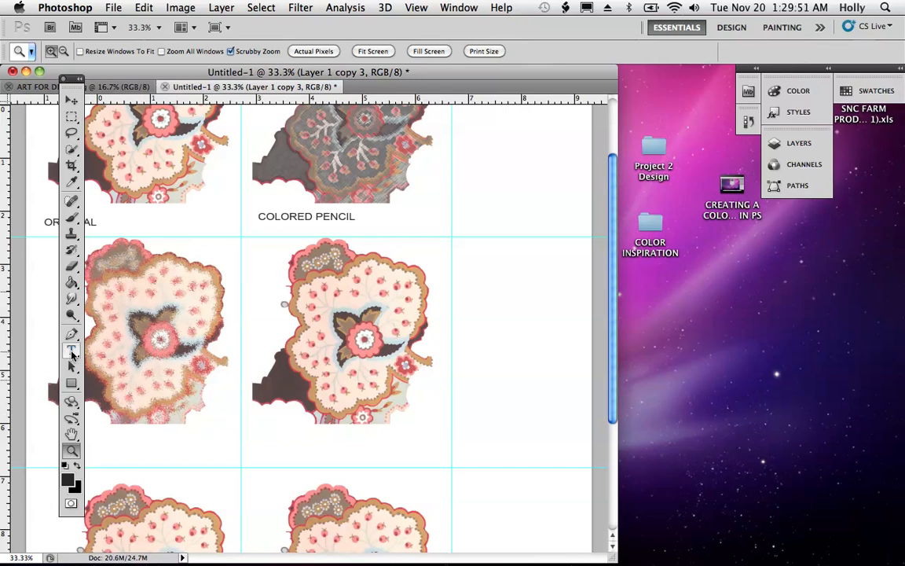
pyautogui.click(71, 350)
pyautogui.click(112, 444)
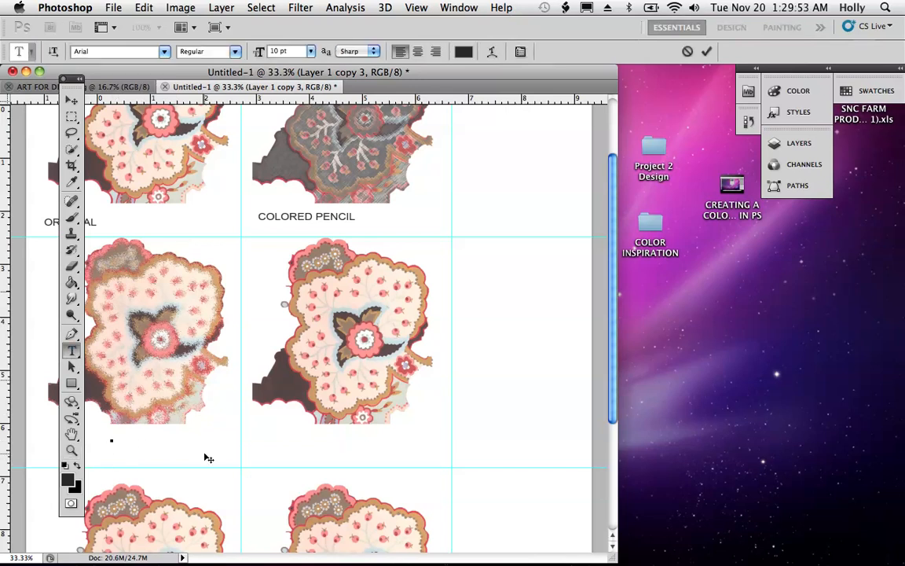
pyautogui.write('SPRAYED STROKE')
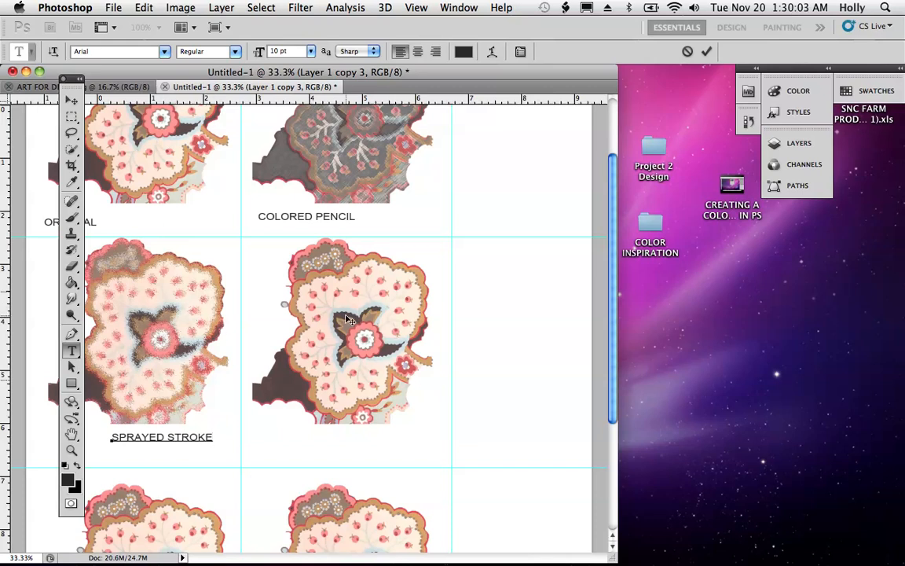
pyautogui.click(299, 8)
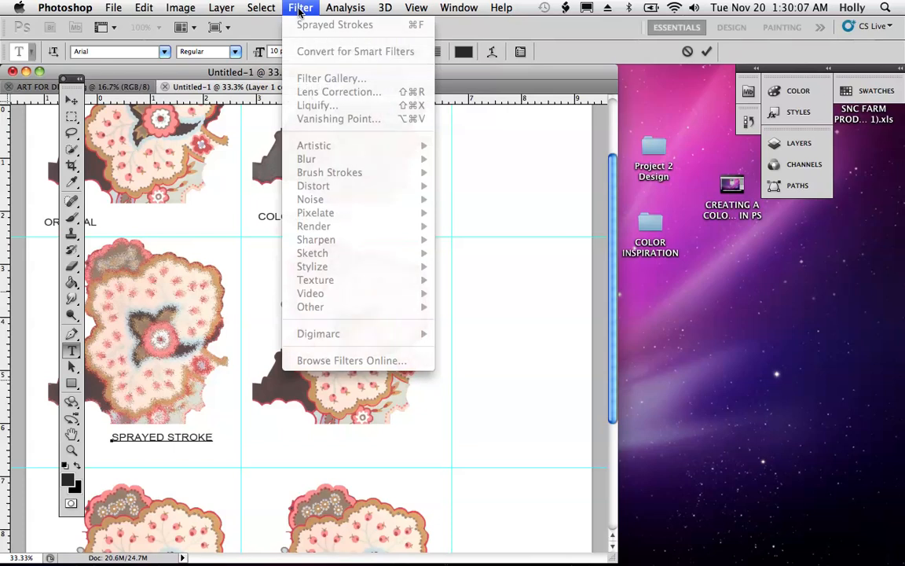
pyautogui.click(346, 413)
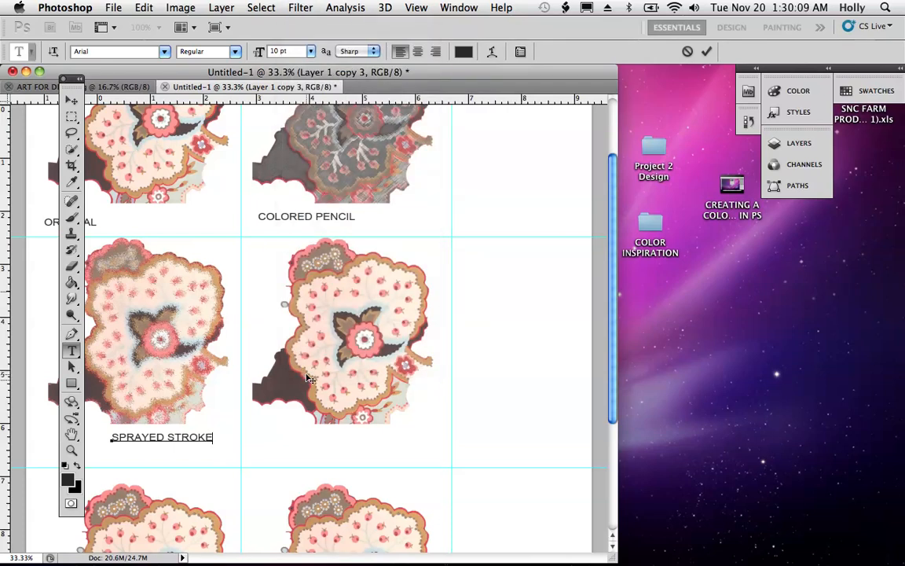
pyautogui.press('Return')
pyautogui.click(71, 101)
# Start the Wind filter on the flower below the colored pencil version, compare its methods and choose Blast.
pyautogui.click(334, 306)
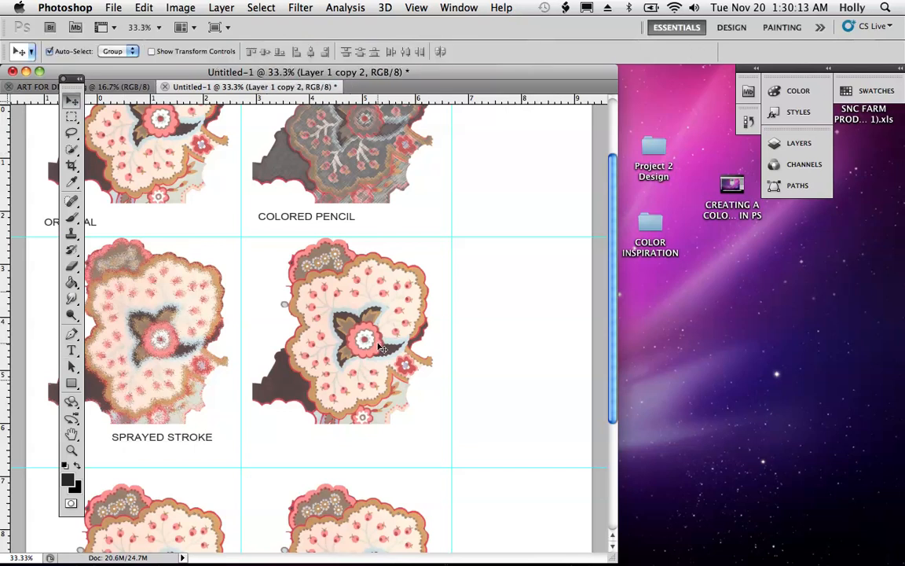
pyautogui.click(299, 7)
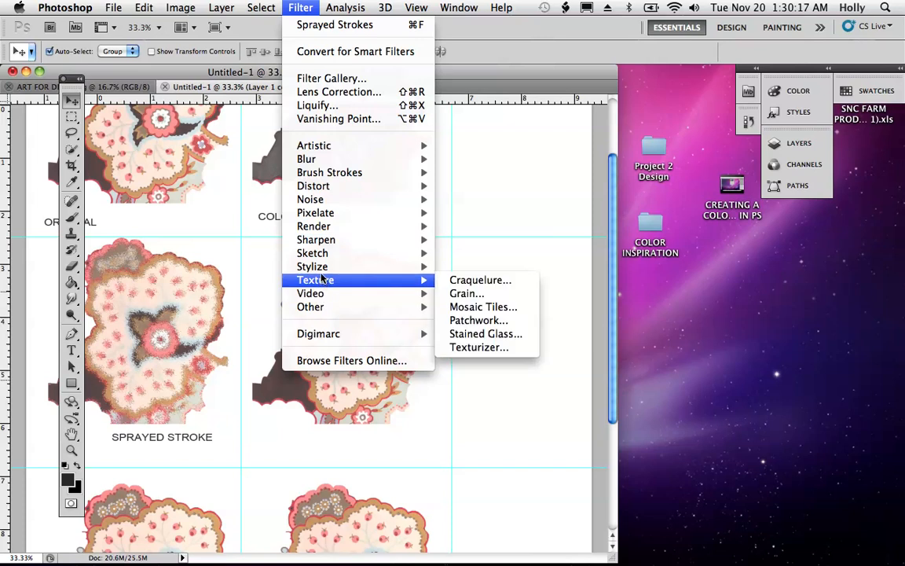
pyautogui.moveTo(321, 271)
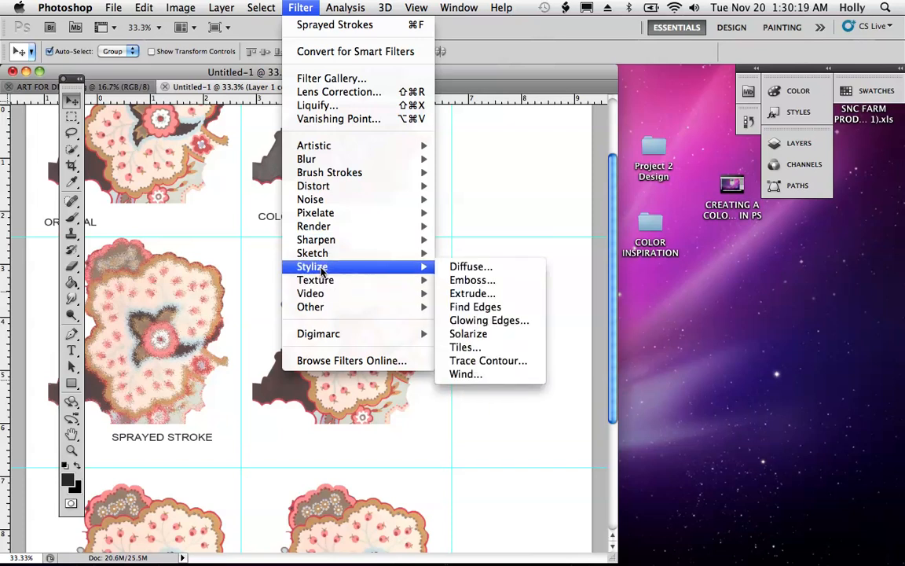
pyautogui.click(463, 375)
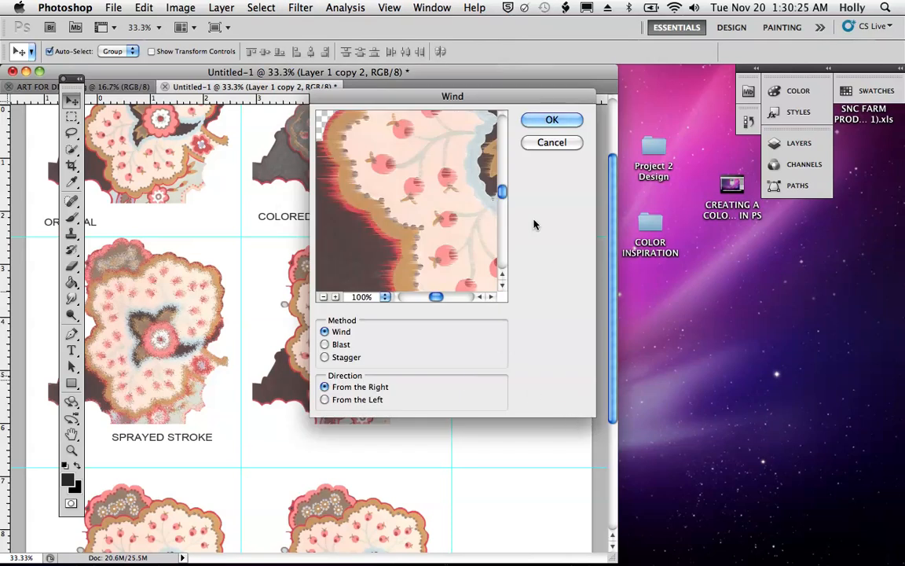
pyautogui.click(324, 344)
pyautogui.click(325, 359)
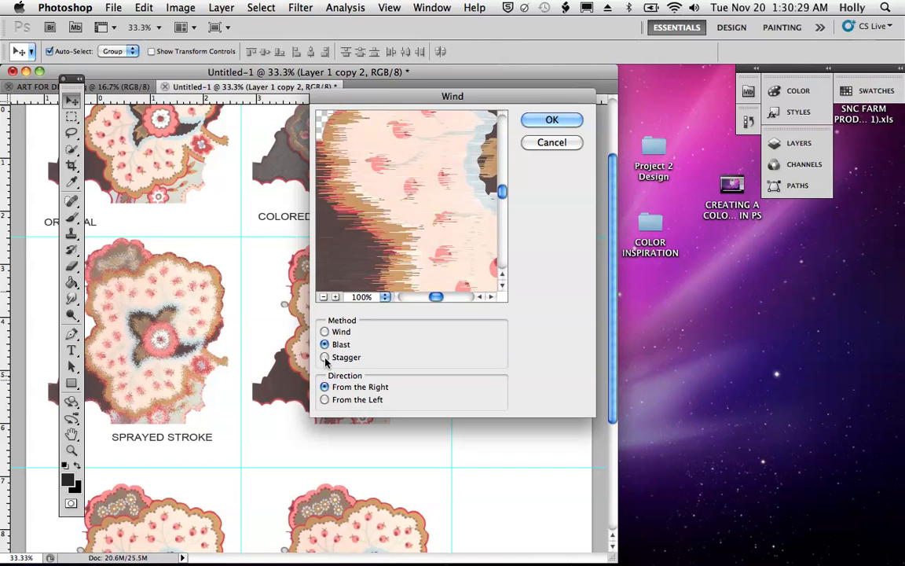
pyautogui.click(325, 345)
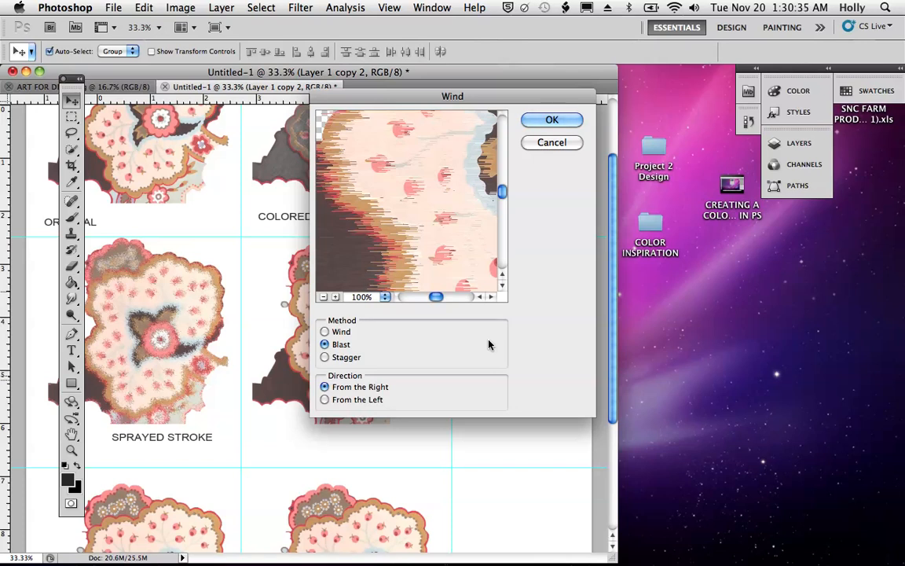
# Set the wind direction to From the Left, check more of the flower in the preview and apply the filter.
pyautogui.click(324, 400)
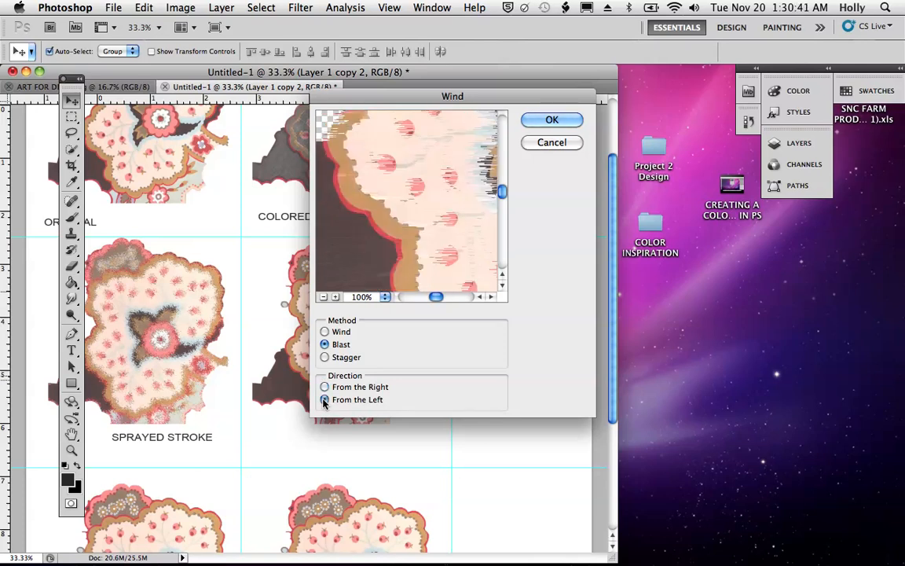
pyautogui.click(385, 298)
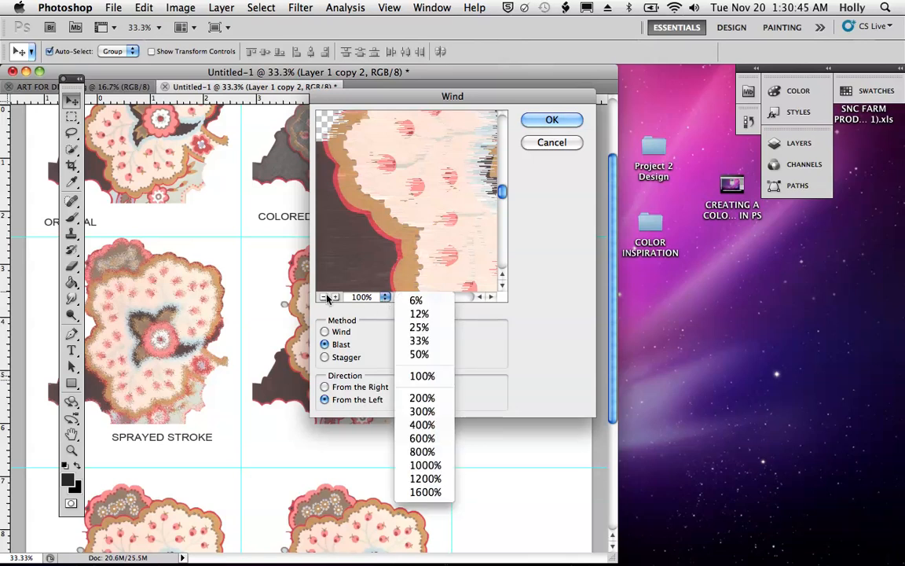
pyautogui.click(326, 296)
pyautogui.click(326, 297)
pyautogui.click(326, 297)
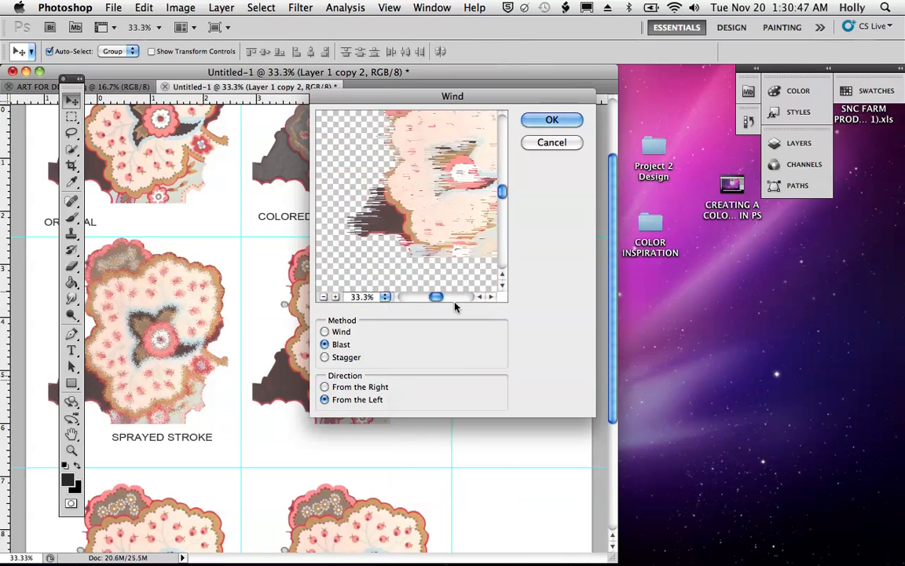
pyautogui.moveTo(439, 299); pyautogui.dragTo(445, 298)
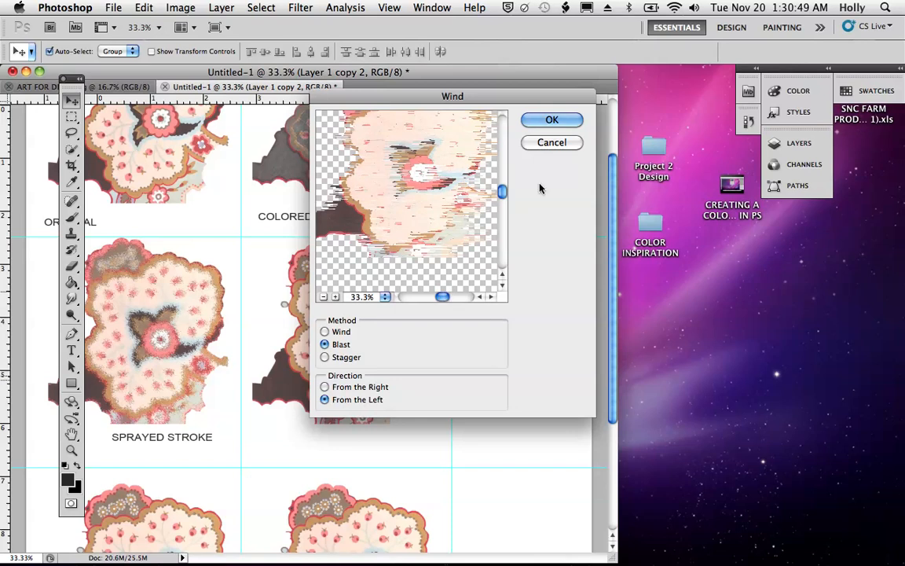
pyautogui.click(551, 118)
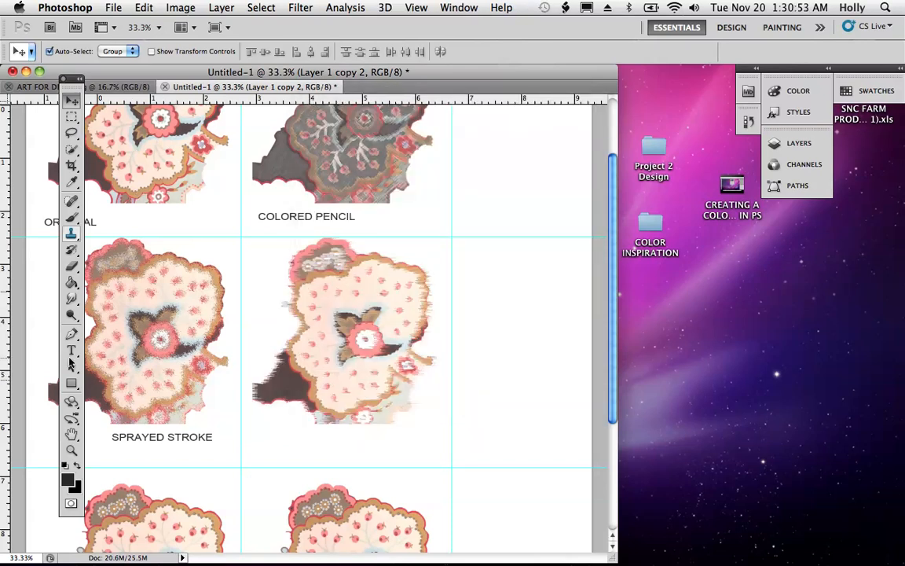
# Place a horizontal guide just above the 6.5 inch mark and add the 10 pt text label "WIND" beneath the wind-filtered flower.
pyautogui.click(71, 350)
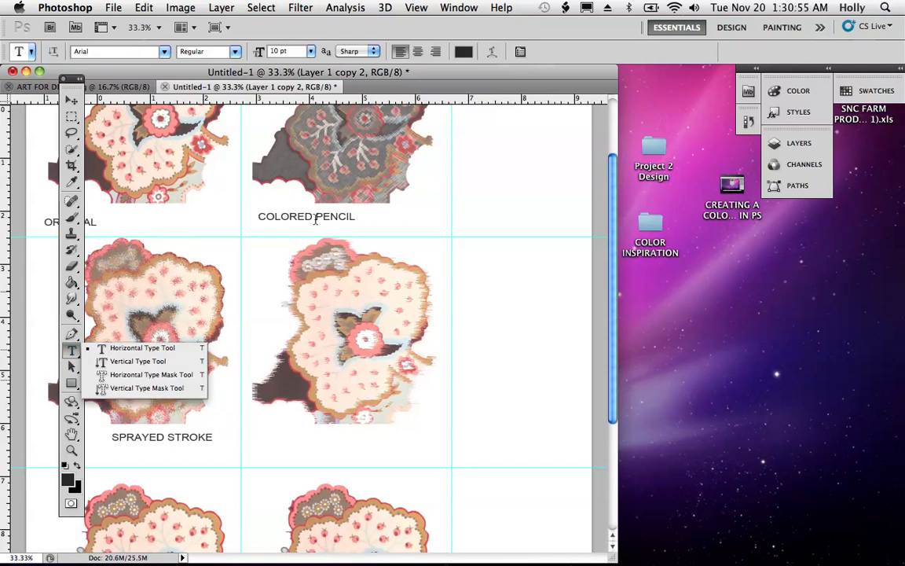
pyautogui.moveTo(384, 100); pyautogui.dragTo(379, 442)
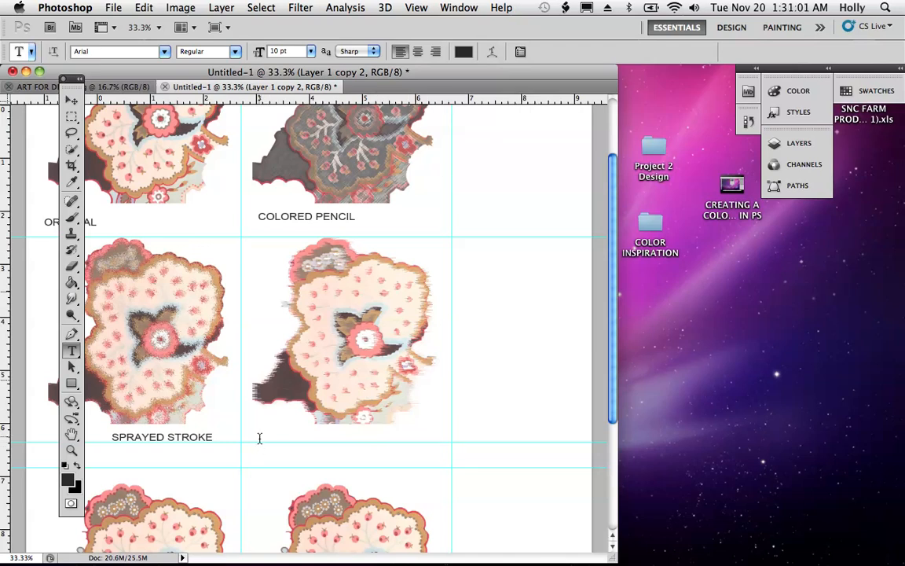
pyautogui.click(292, 437)
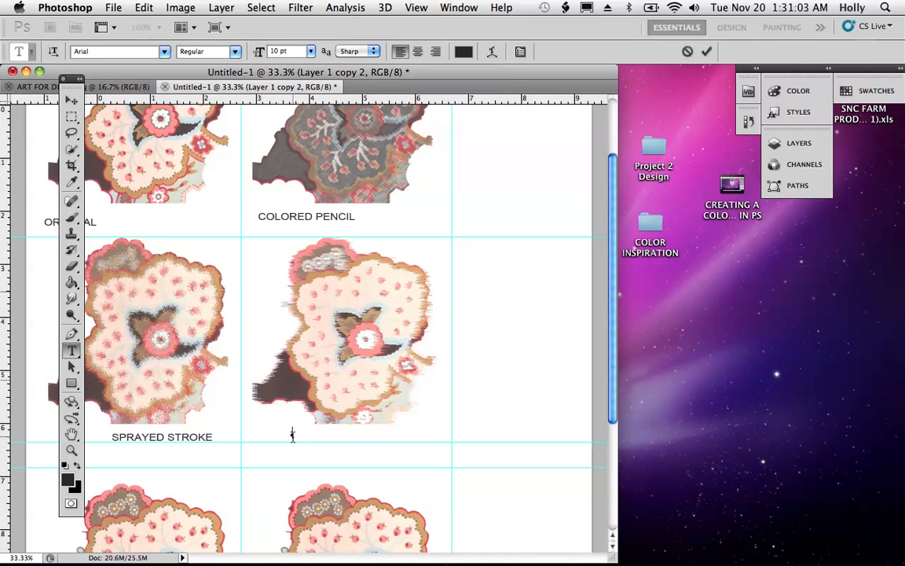
pyautogui.write('WIND')
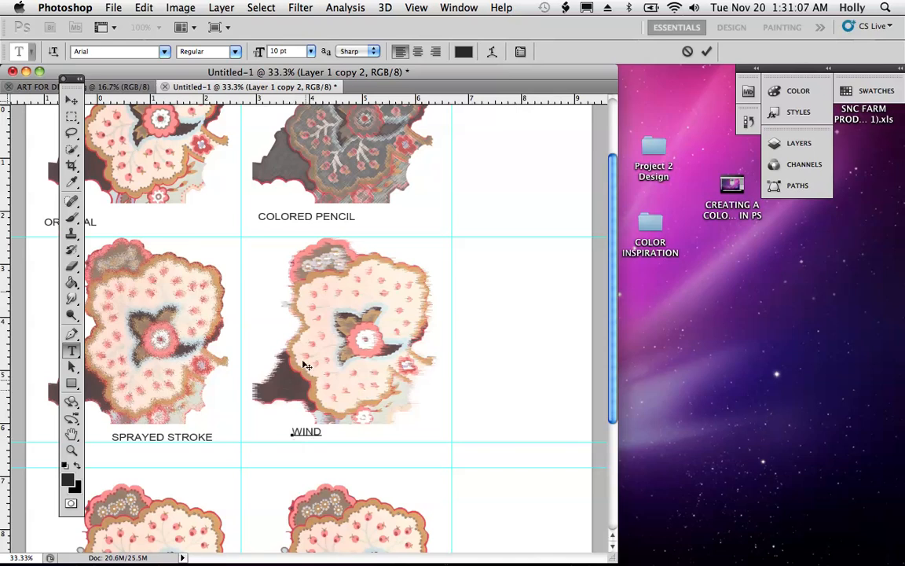
# Move the "WIND" label down slightly so it lines up with the "SPRAYED STROKE" label.
pyautogui.click(71, 101)
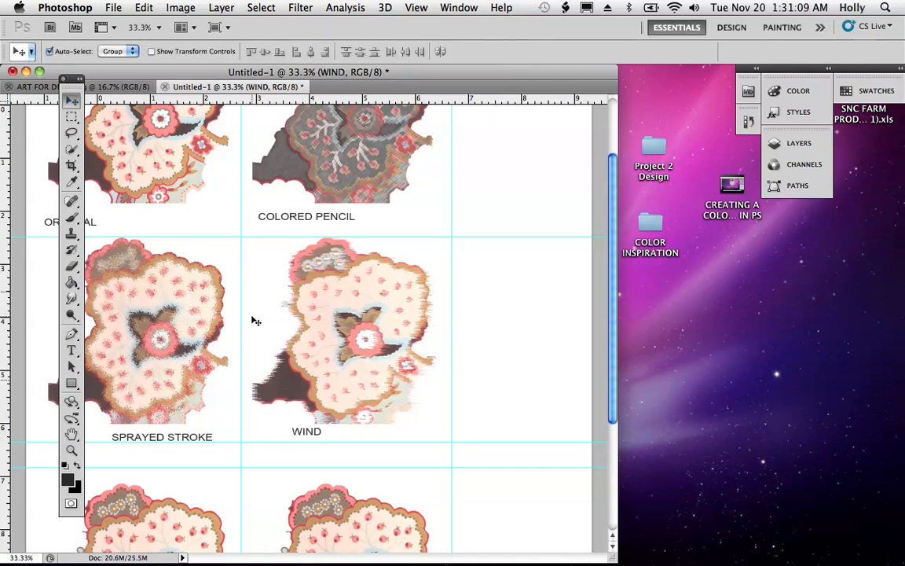
pyautogui.moveTo(317, 431); pyautogui.dragTo(318, 439)
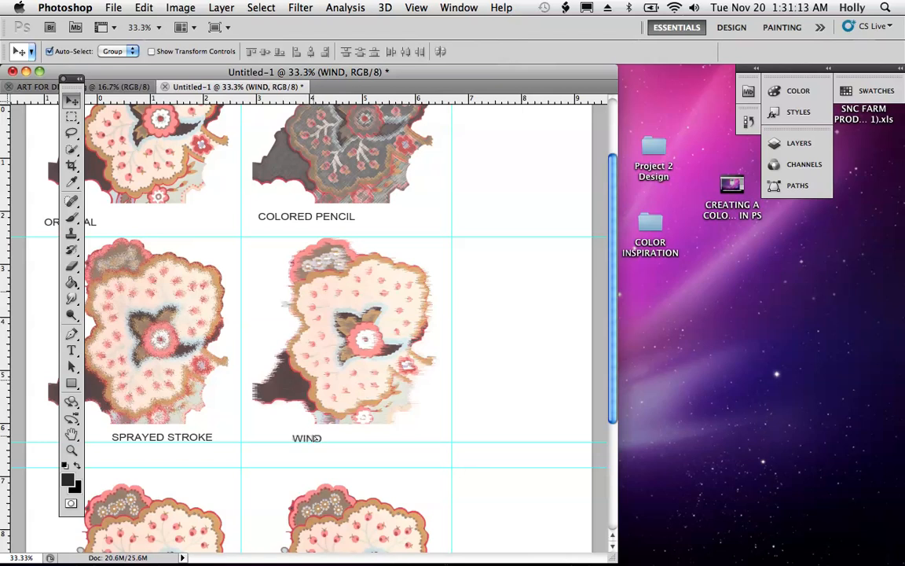
pyautogui.moveTo(316, 439); pyautogui.dragTo(318, 436)
pyautogui.click(360, 428)
# Move the toolbox clear of the artwork and apply Stained Glass to the third-row flower below "SPRAYED STROKE", with cell size 14 and light intensity 1.
pyautogui.scroll(-5, 612, 416)
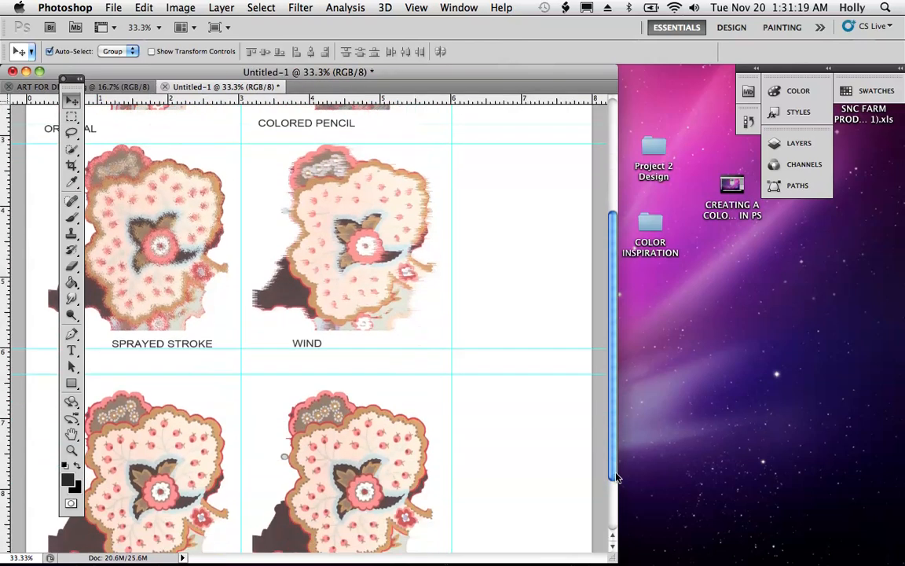
pyautogui.click(159, 414)
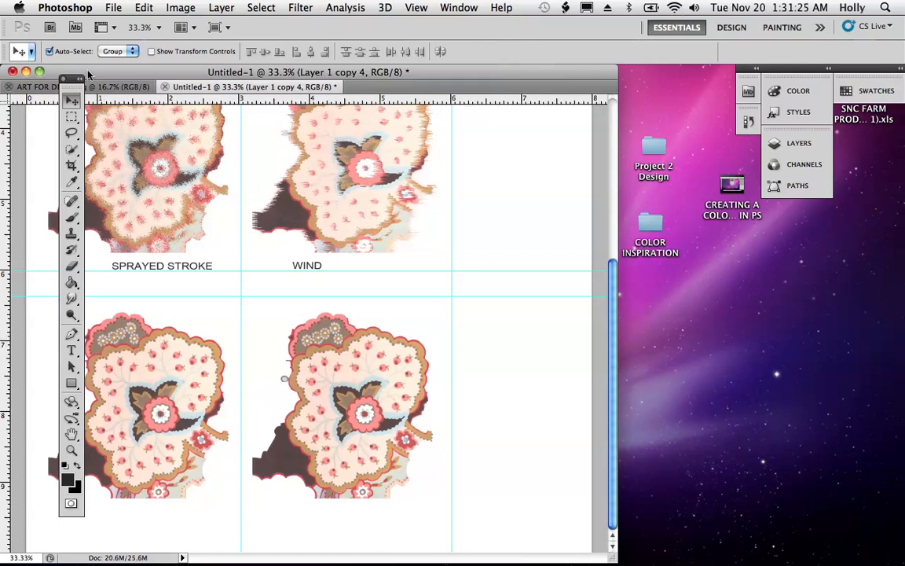
pyautogui.moveTo(72, 92); pyautogui.dragTo(545, 116)
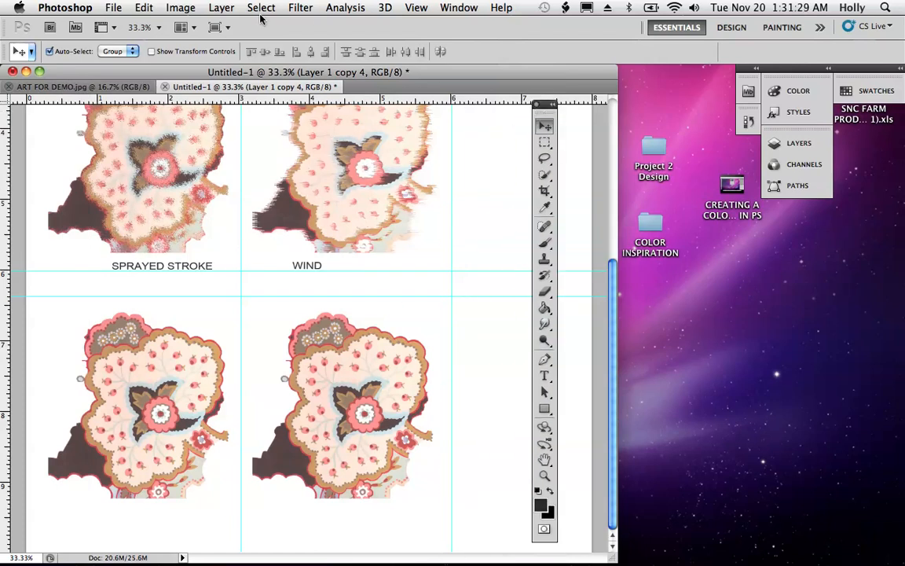
pyautogui.click(301, 8)
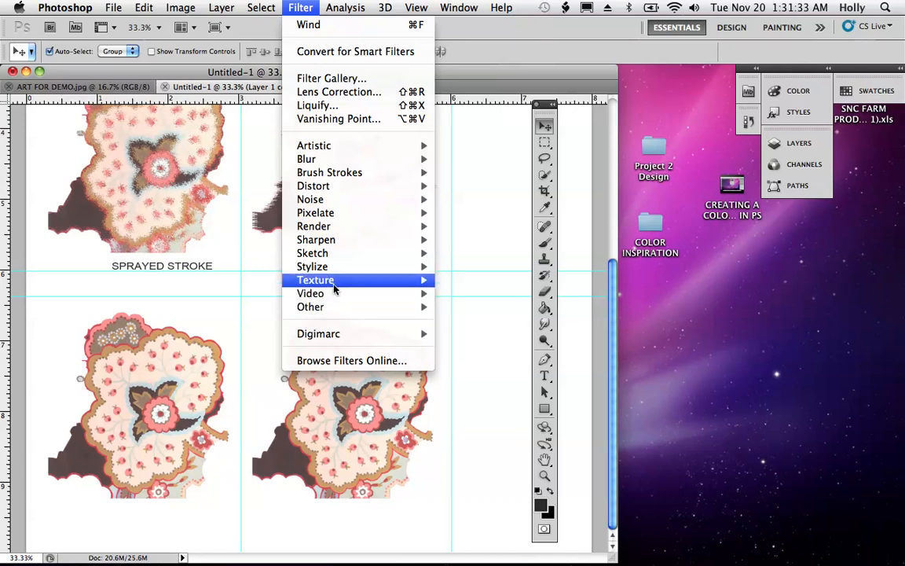
pyautogui.moveTo(333, 284)
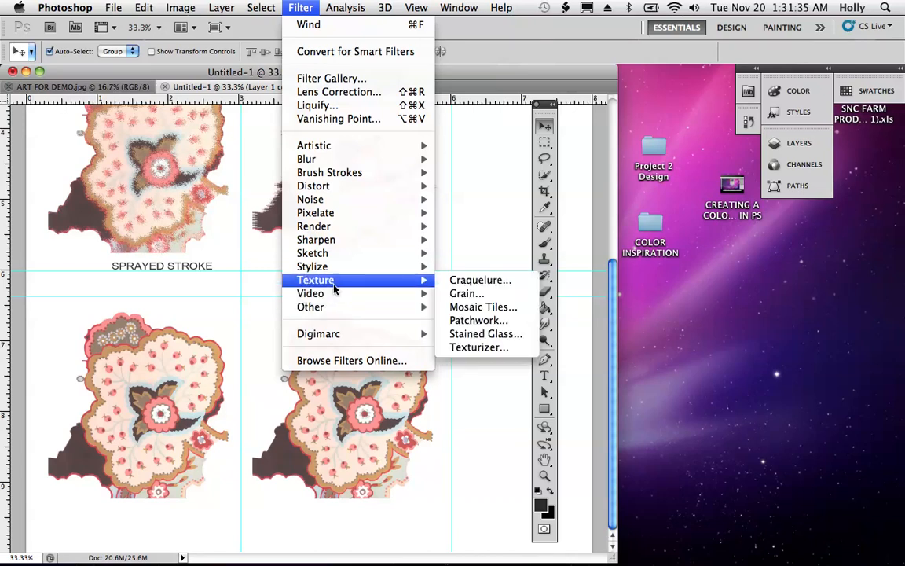
pyautogui.click(471, 342)
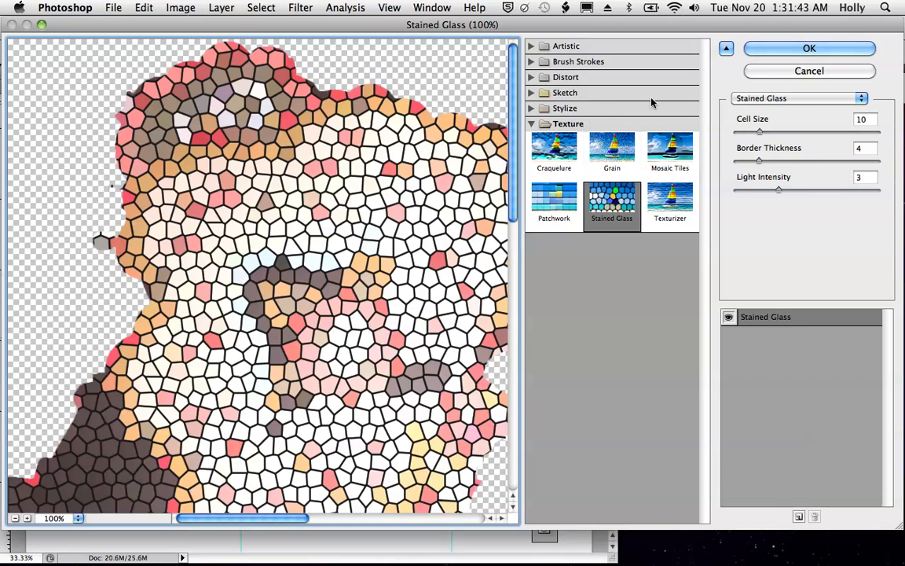
pyautogui.moveTo(762, 138)
pyautogui.mouseDown()
pyautogui.moveTo(791, 138)
pyautogui.moveTo(738, 142)
pyautogui.moveTo(772, 142)
pyautogui.mouseUp()
pyautogui.moveTo(782, 194); pyautogui.dragTo(750, 210)
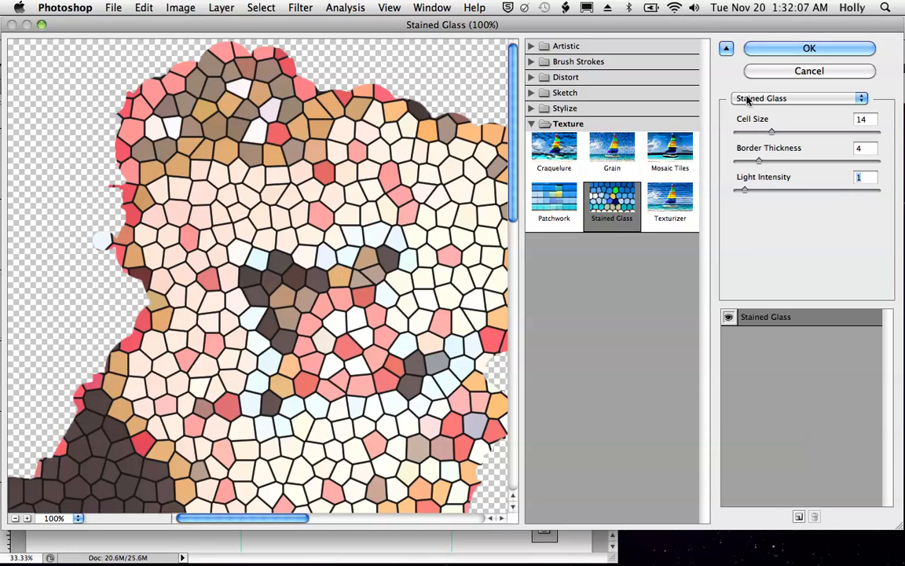
pyautogui.click(791, 51)
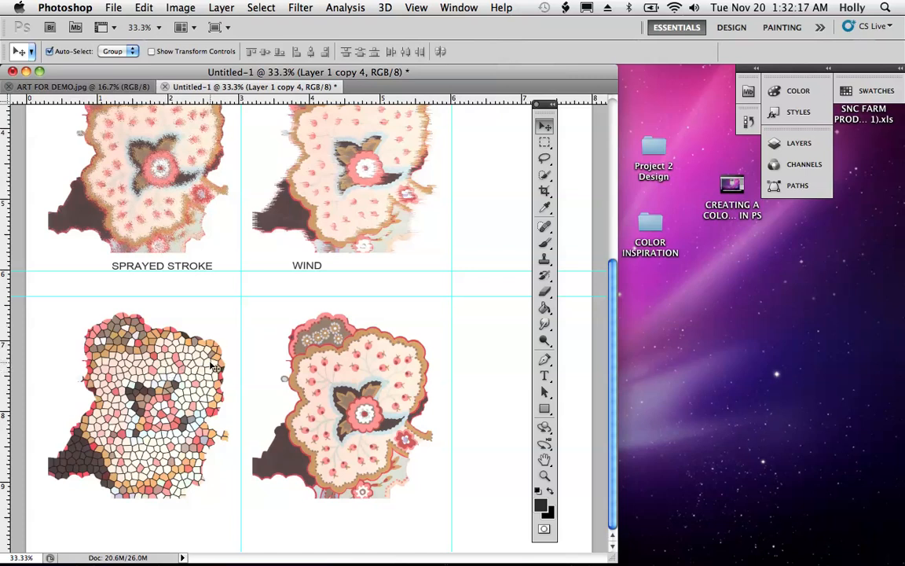
# Compare the Diffuse filter's modes on the stained glass flower and apply it in Anisotropic mode.
pyautogui.click(301, 8)
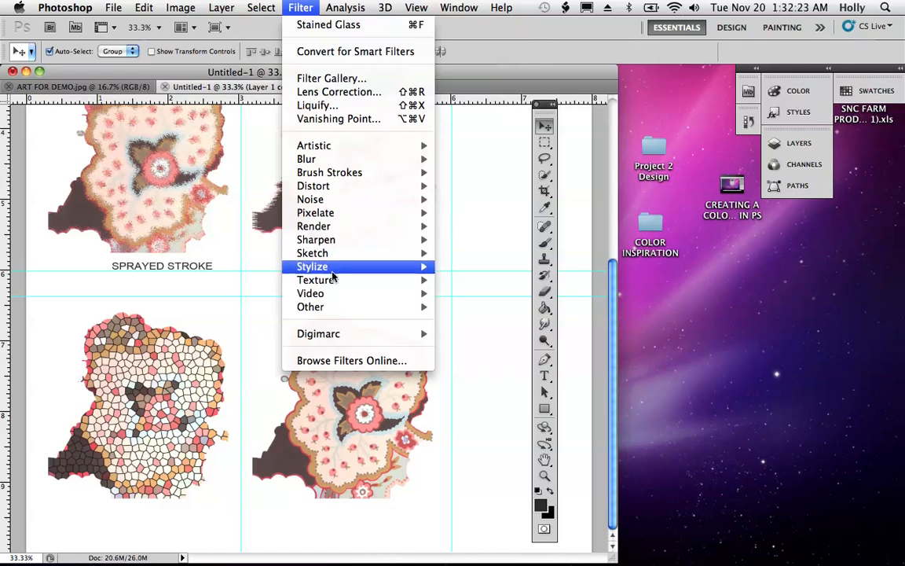
pyautogui.moveTo(332, 272)
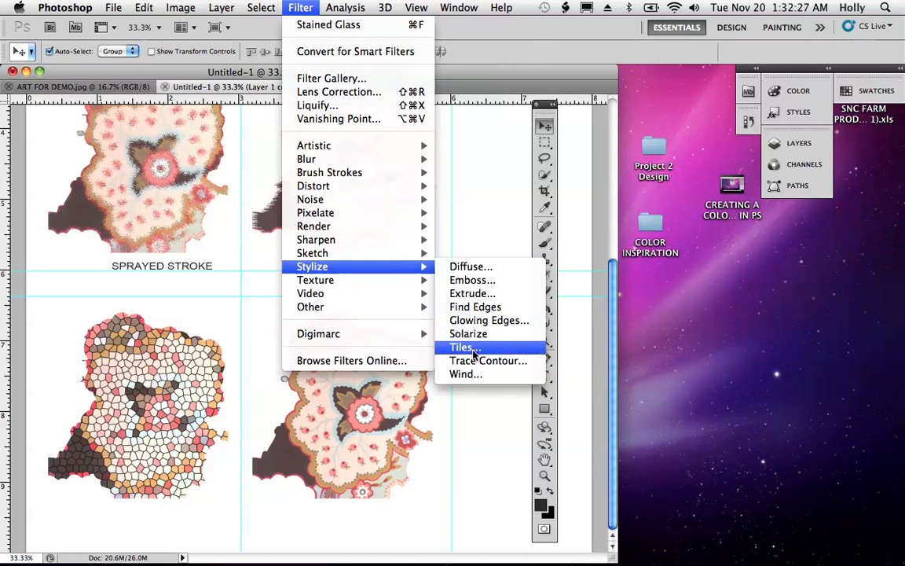
pyautogui.click(469, 266)
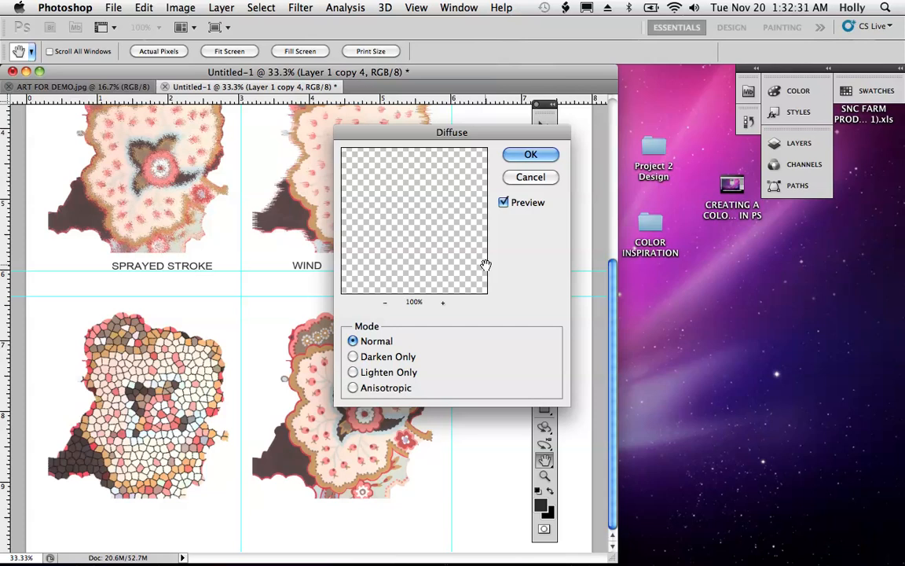
pyautogui.click(352, 357)
pyautogui.click(353, 372)
pyautogui.click(353, 388)
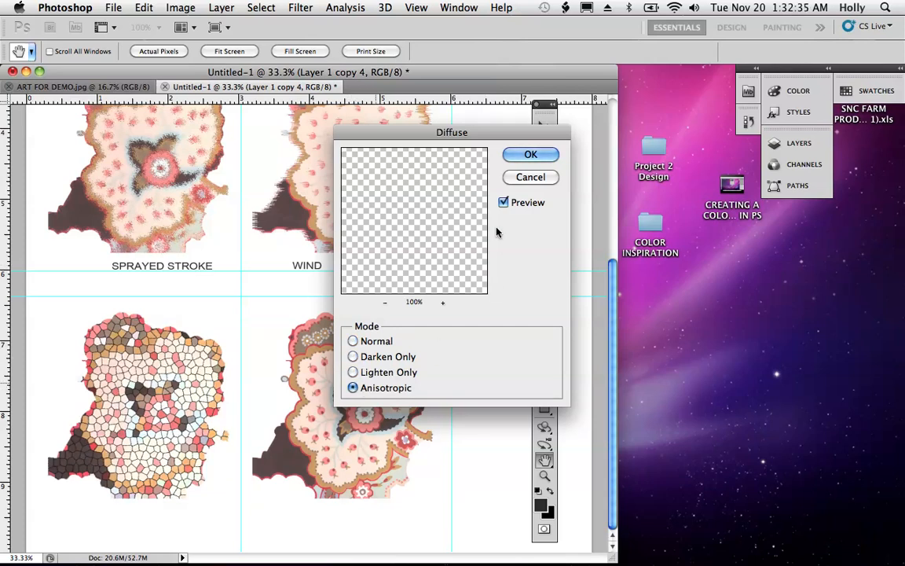
pyautogui.click(526, 156)
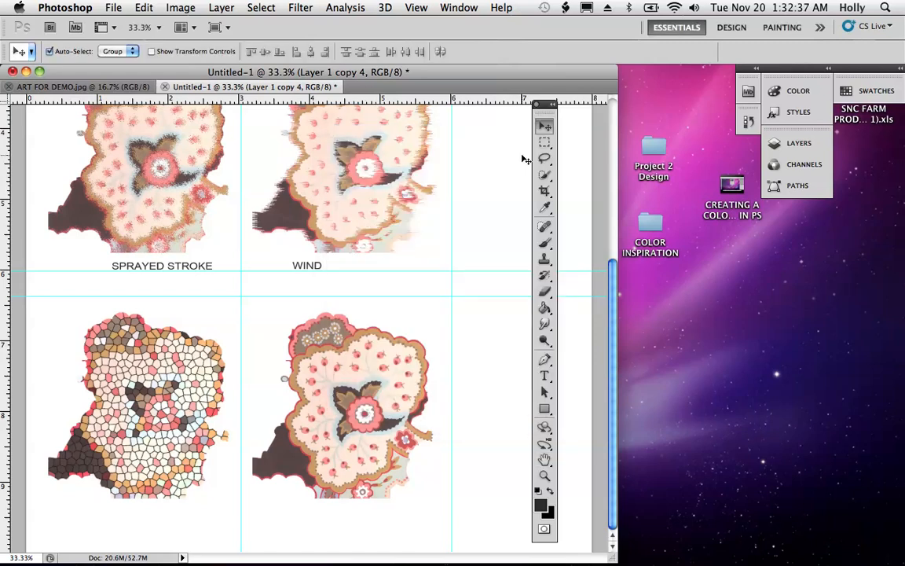
# Try the Tiles filter on the stained glass flower with 10 tiles, 10% maximum offset and background color fill, and undo it.
pyautogui.click(300, 8)
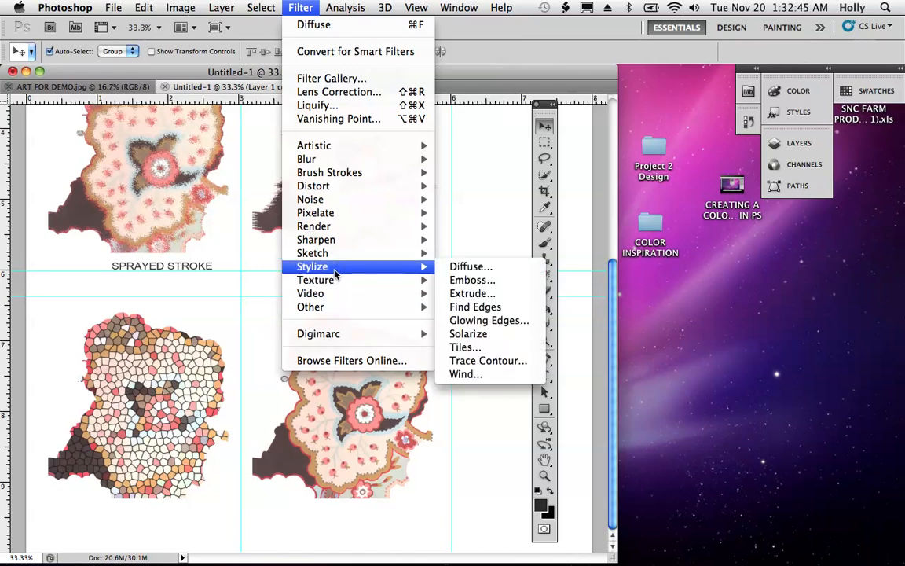
pyautogui.click(471, 348)
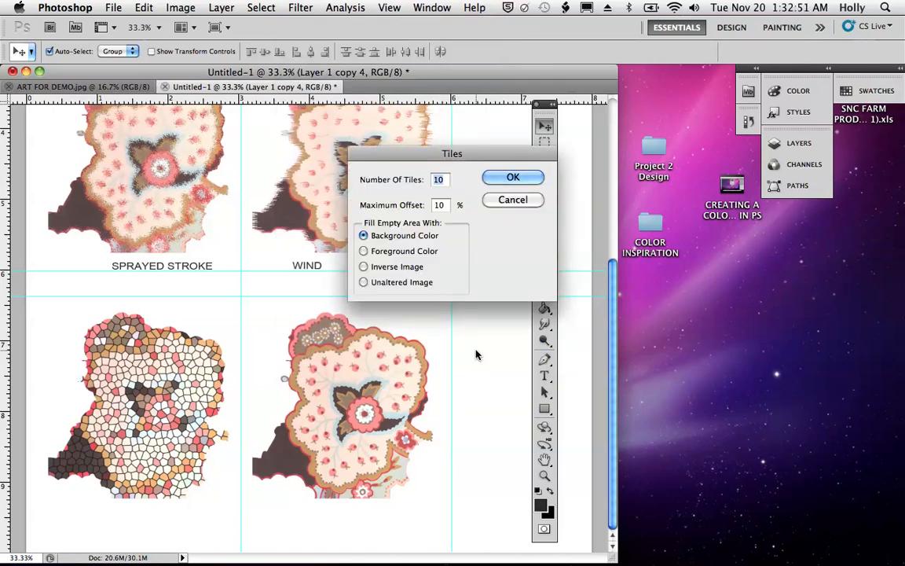
pyautogui.click(511, 177)
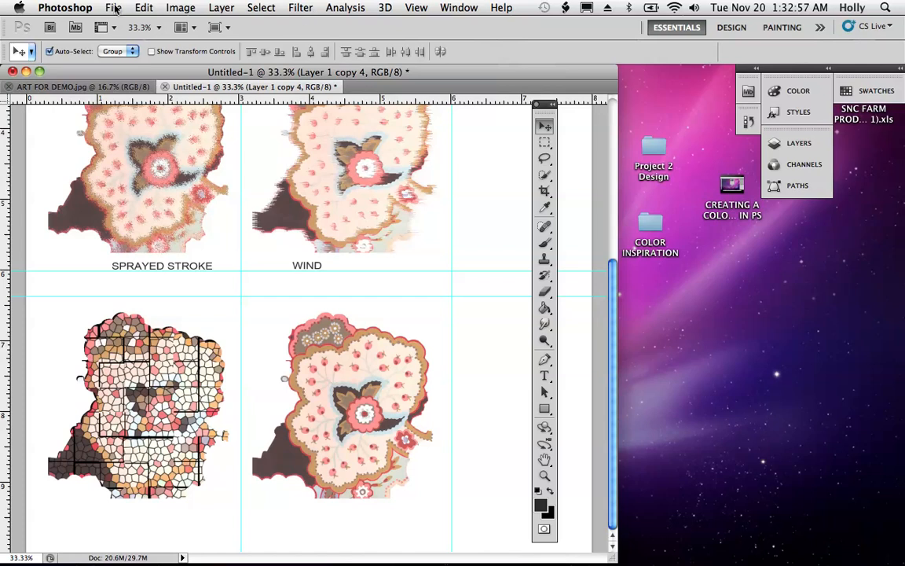
pyautogui.click(143, 9)
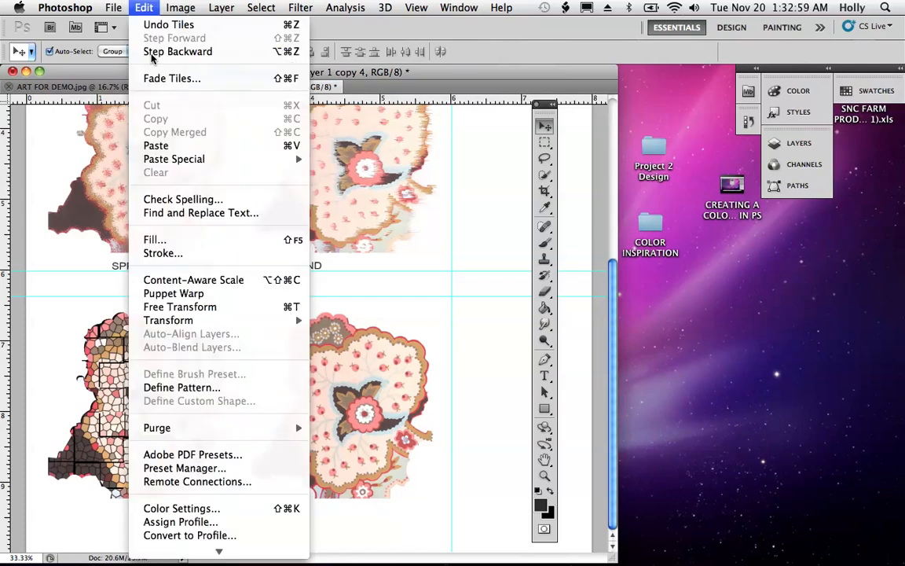
pyautogui.click(165, 54)
# Try the Trace Contour filter on the stained glass flower at level 55 with the upper edge, and cancel it.
pyautogui.click(295, 10)
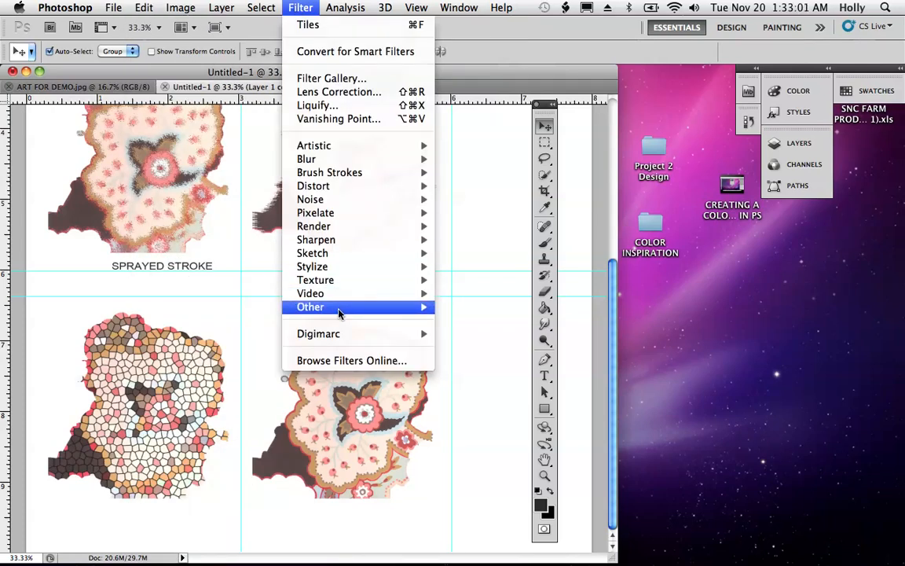
pyautogui.moveTo(340, 284)
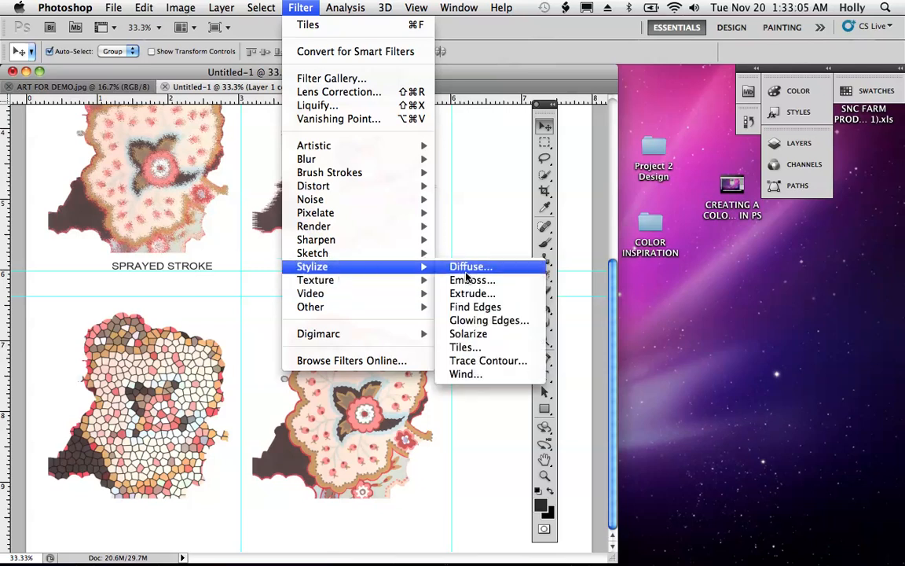
pyautogui.click(488, 364)
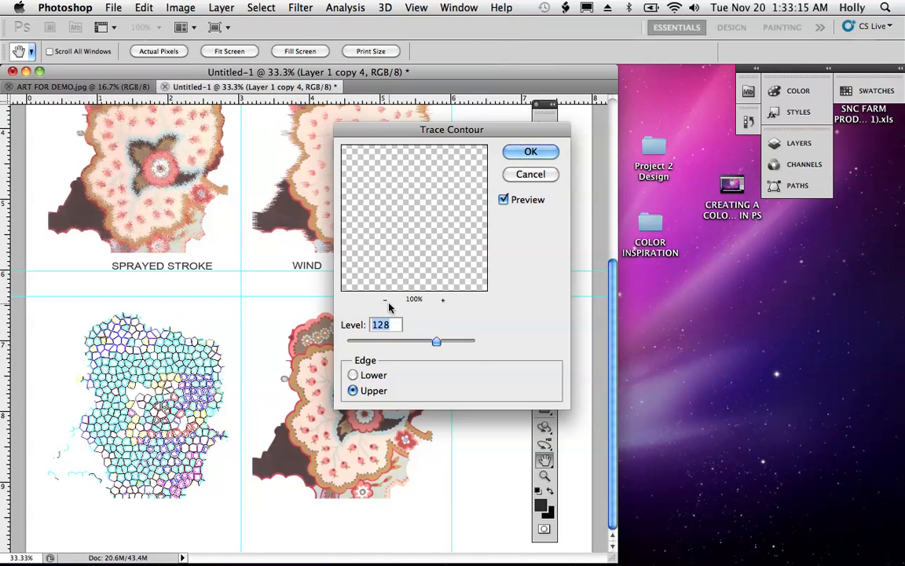
pyautogui.moveTo(436, 343)
pyautogui.mouseDown()
pyautogui.moveTo(399, 343)
pyautogui.moveTo(476, 343)
pyautogui.moveTo(386, 343)
pyautogui.mouseUp()
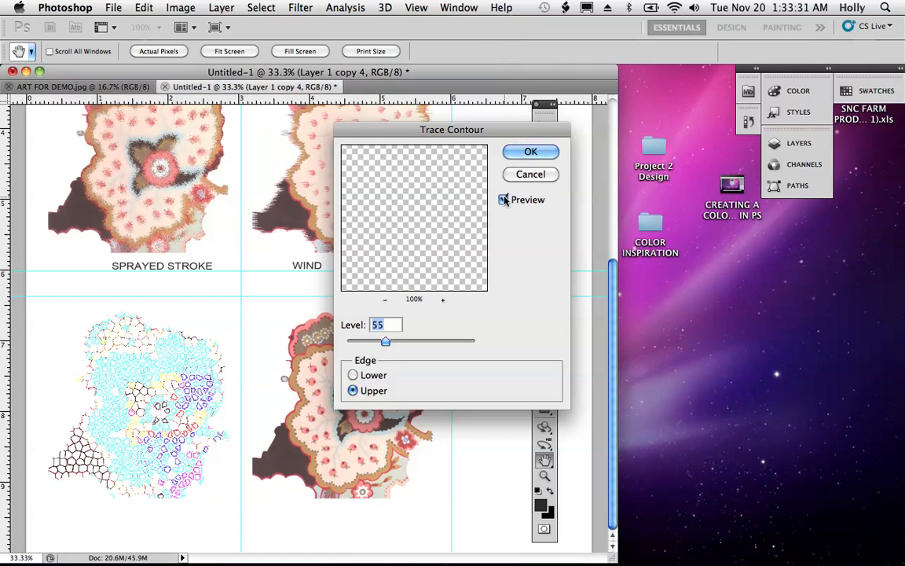
pyautogui.click(530, 174)
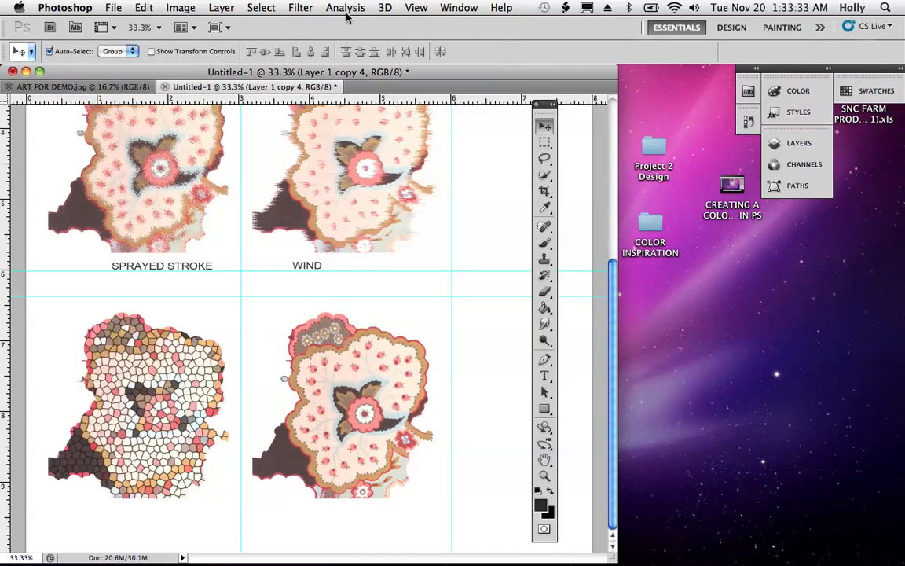
# Try the Torn Edges, Graphic Pen, Charcoal and Reticulation sketch filters on the stained glass flower and switch to Water Paper.
pyautogui.click(300, 7)
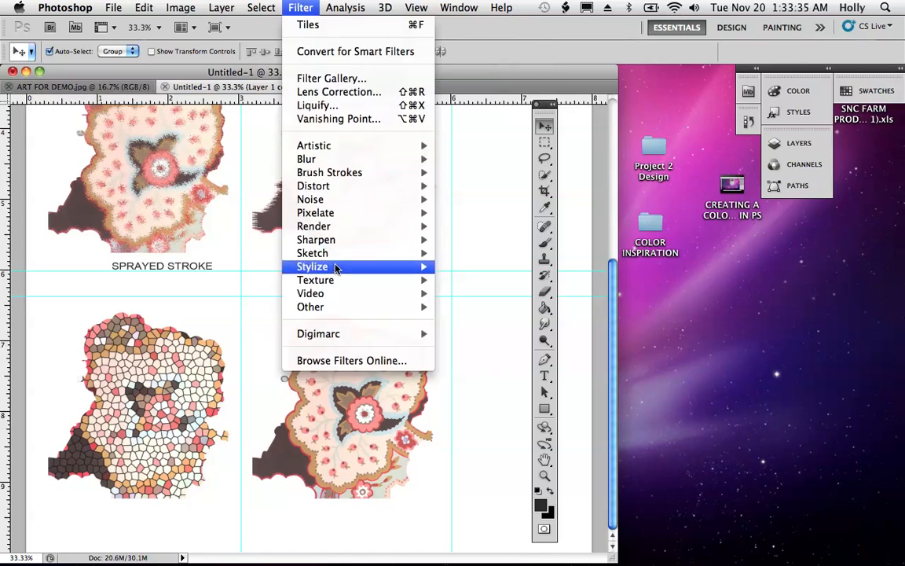
pyautogui.moveTo(335, 254)
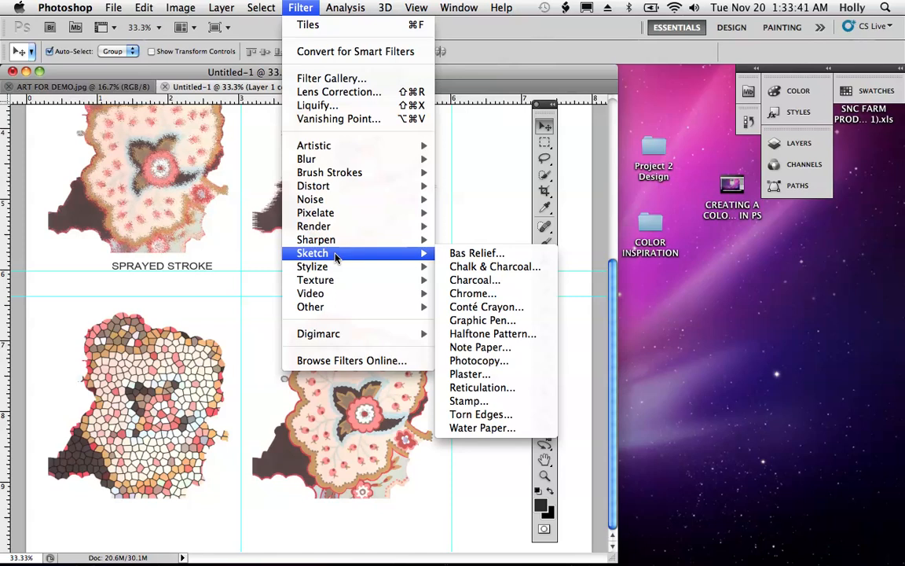
pyautogui.click(499, 415)
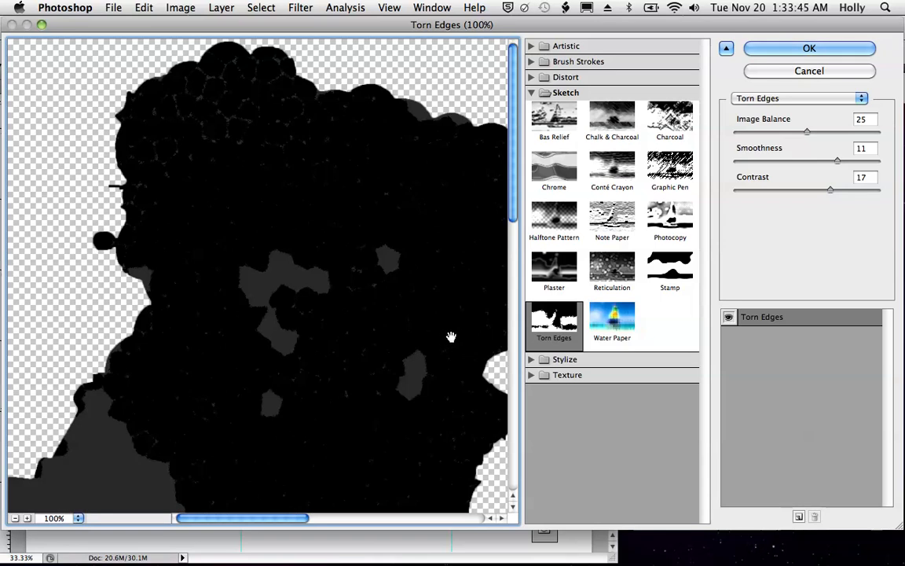
pyautogui.click(673, 176)
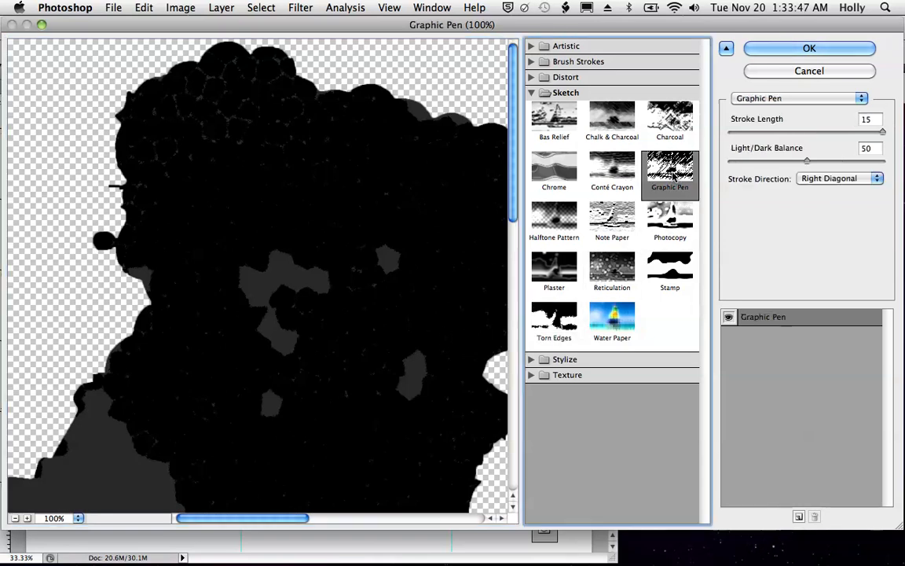
pyautogui.click(671, 118)
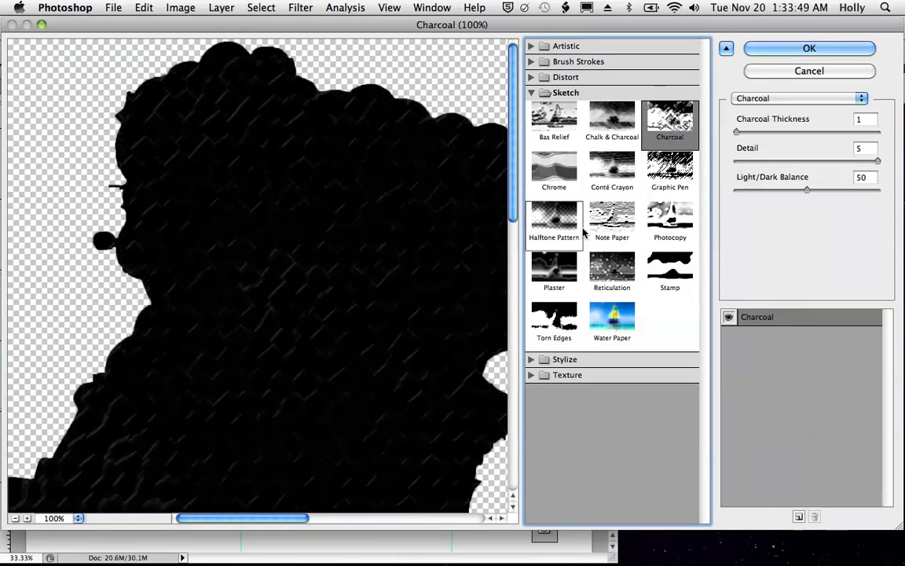
pyautogui.click(612, 267)
pyautogui.click(615, 324)
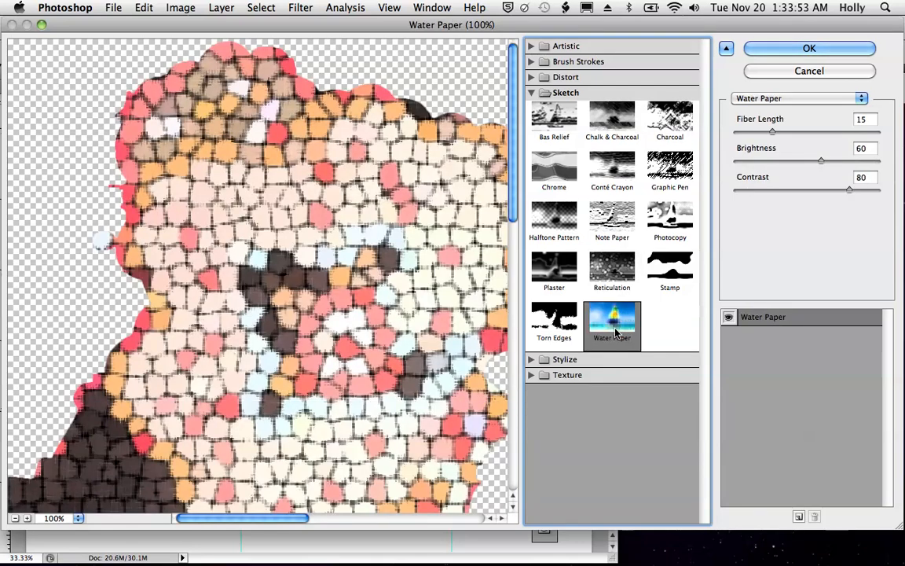
# Apply Water Paper to the stained glass flower with fiber length 33, brightness 61 and contrast 71.
pyautogui.moveTo(773, 132); pyautogui.dragTo(828, 138)
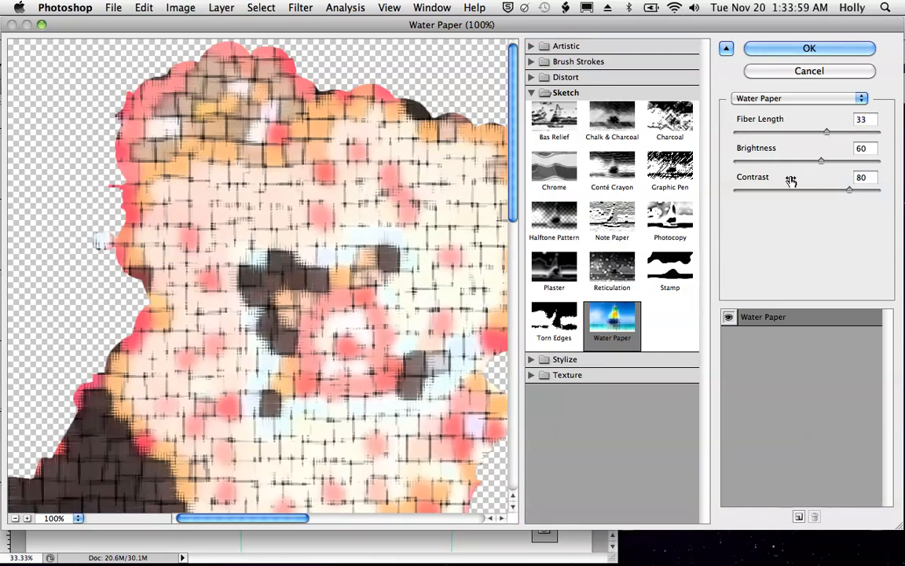
pyautogui.moveTo(822, 163); pyautogui.dragTo(837, 196)
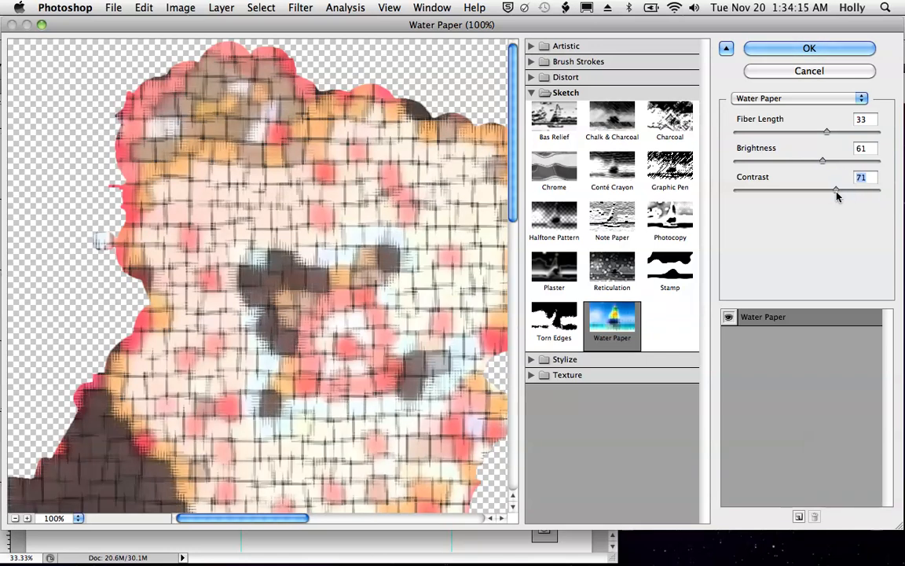
pyautogui.click(817, 56)
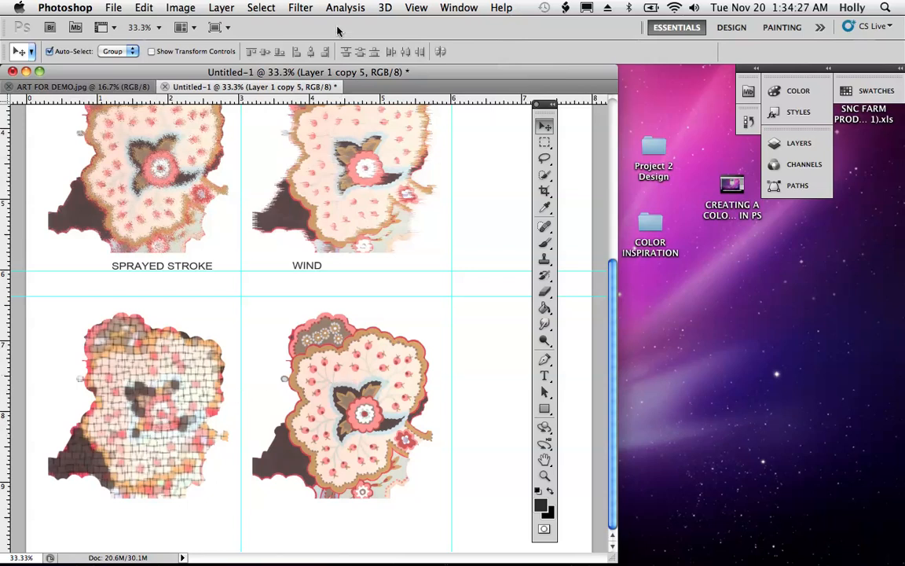
# Label the water paper flower "STAINED GLASS+ WATER PAPER" centered beneath it and add a horizontal guide at about 9.5 inches along the label.
pyautogui.click(302, 8)
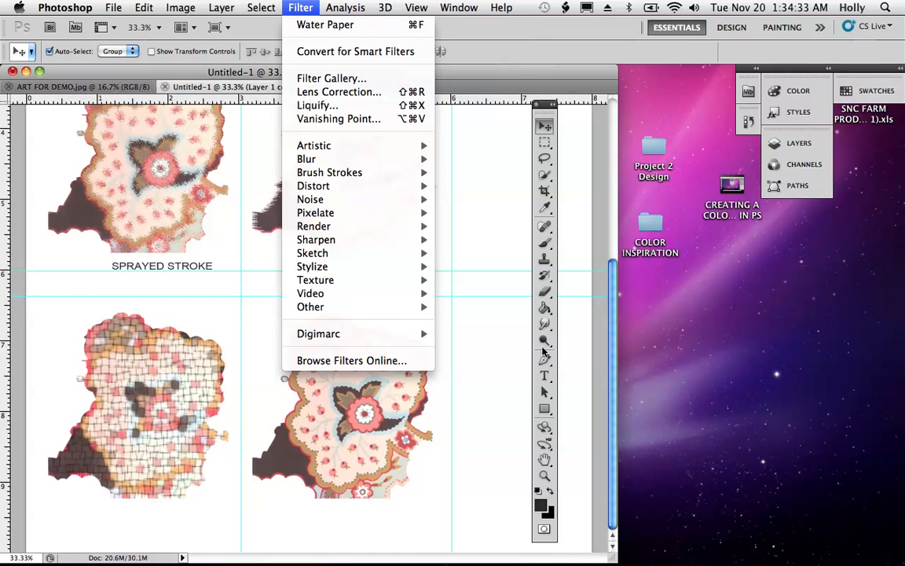
pyautogui.click(474, 399)
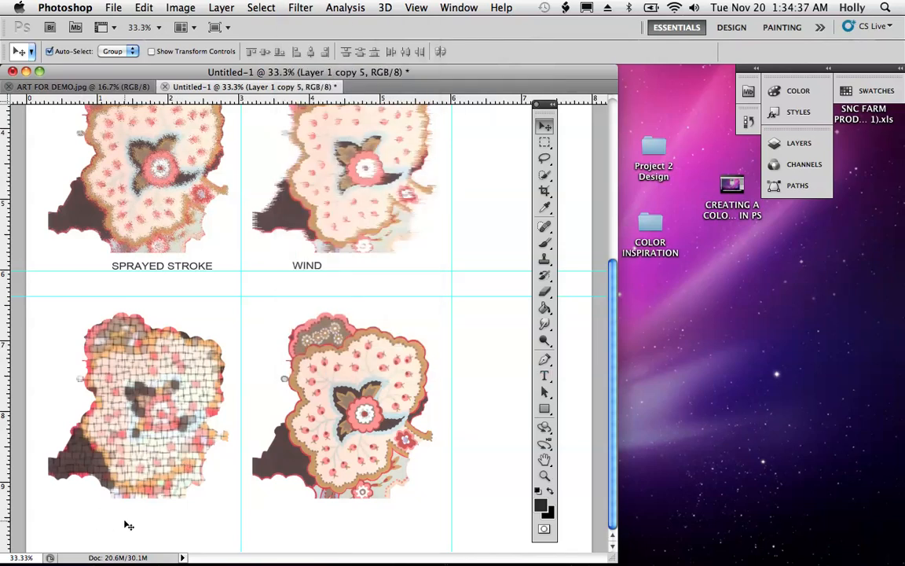
pyautogui.click(532, 386)
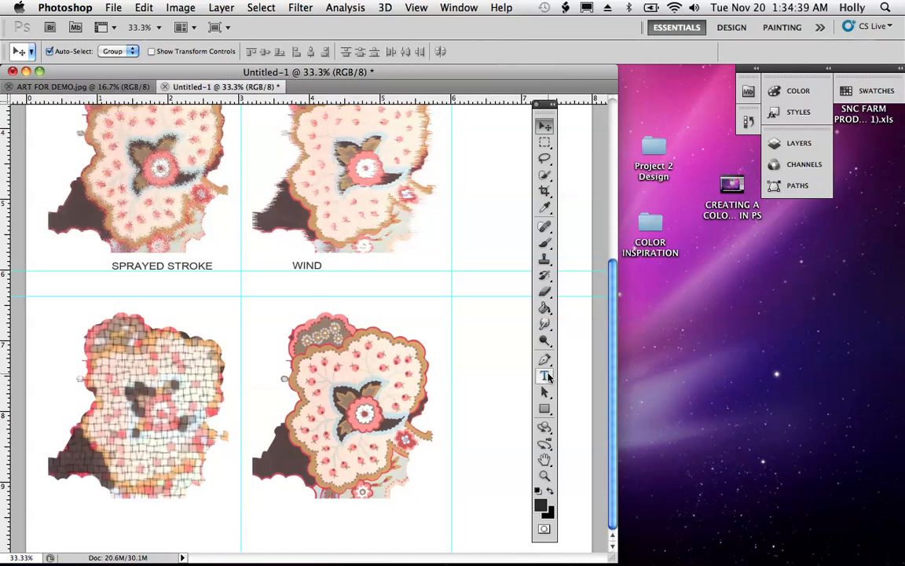
pyautogui.click(545, 376)
pyautogui.click(81, 516)
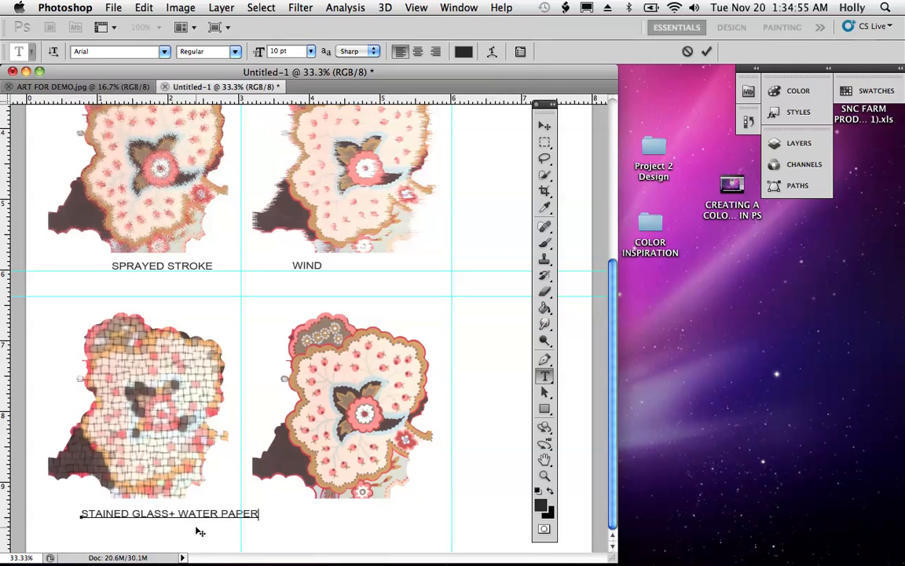
pyautogui.click(545, 126)
pyautogui.moveTo(213, 515); pyautogui.dragTo(177, 518)
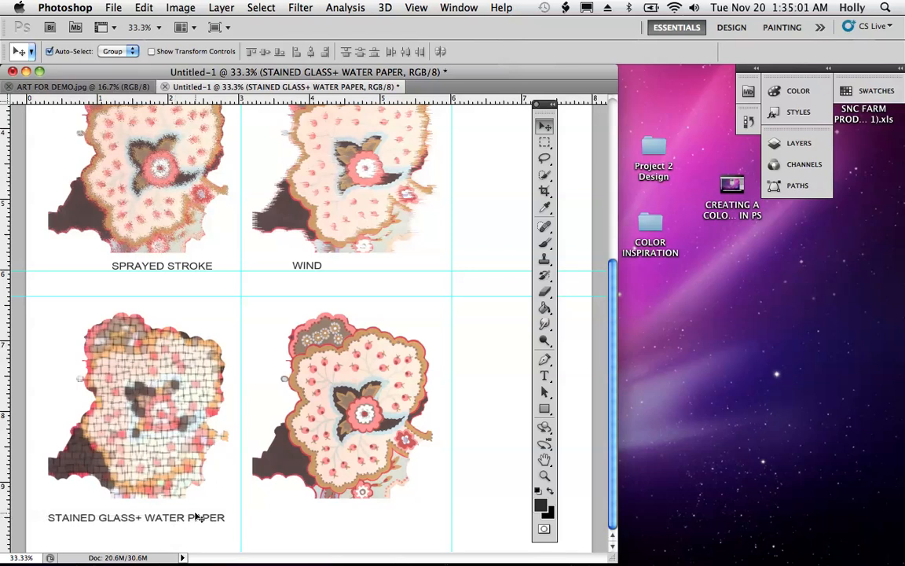
pyautogui.moveTo(352, 103); pyautogui.dragTo(337, 520)
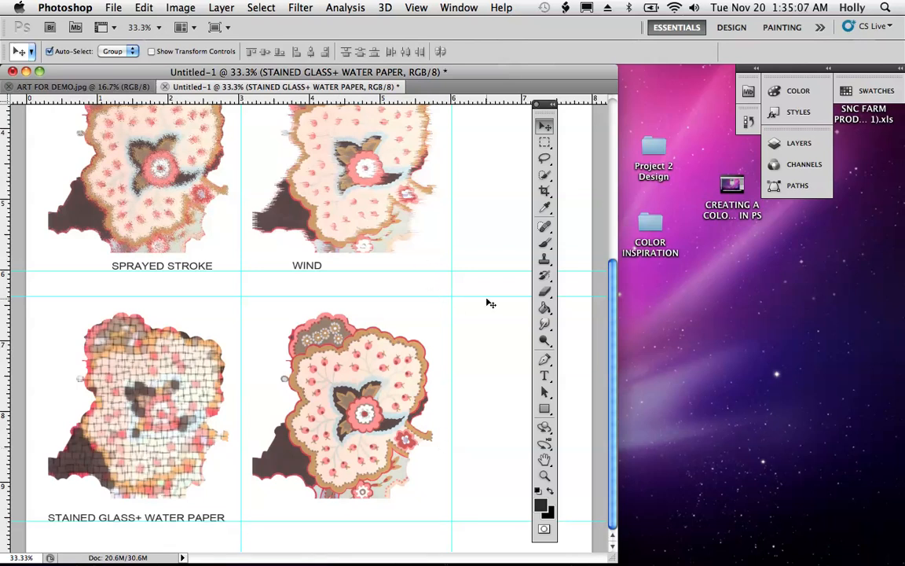
# Try the Mosaic Tiles filter on the third-row flower below "WIND" with tile size 34, grout width 7 and lighten grout 9, and cancel it.
pyautogui.click(381, 412)
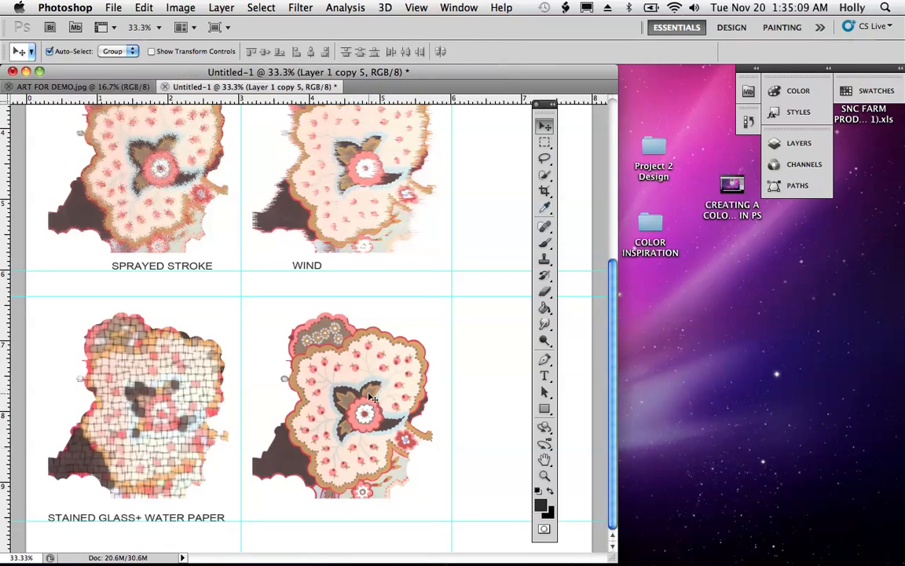
pyautogui.click(298, 8)
pyautogui.moveTo(335, 284)
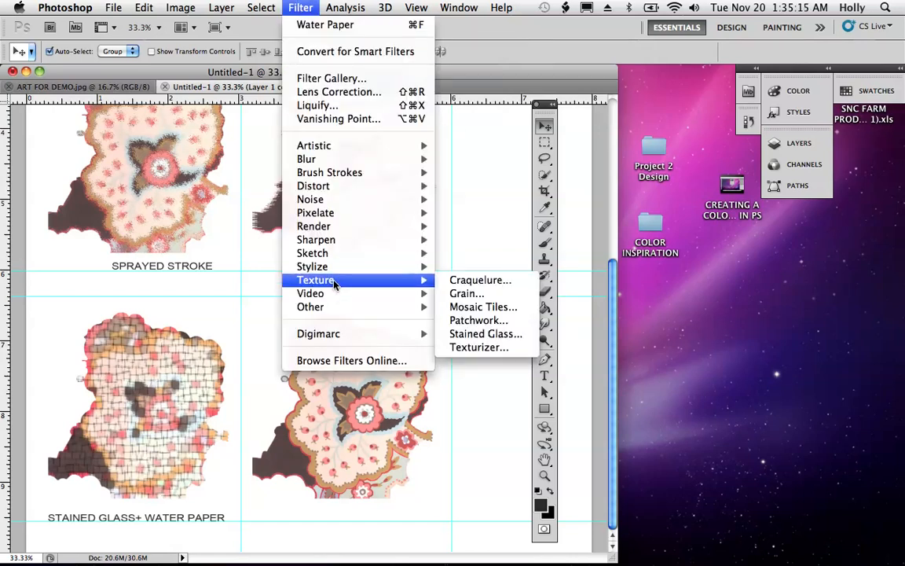
pyautogui.click(472, 307)
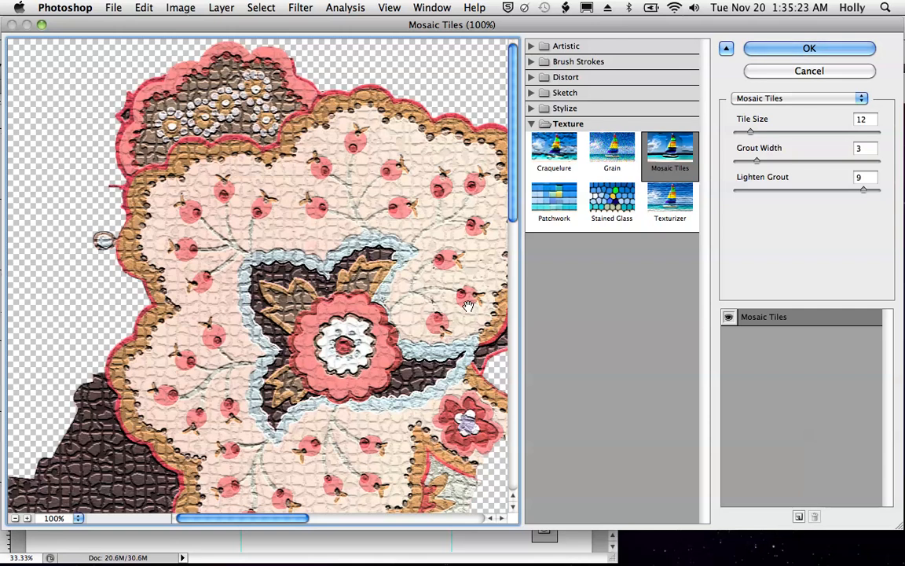
pyautogui.moveTo(752, 132); pyautogui.dragTo(801, 134)
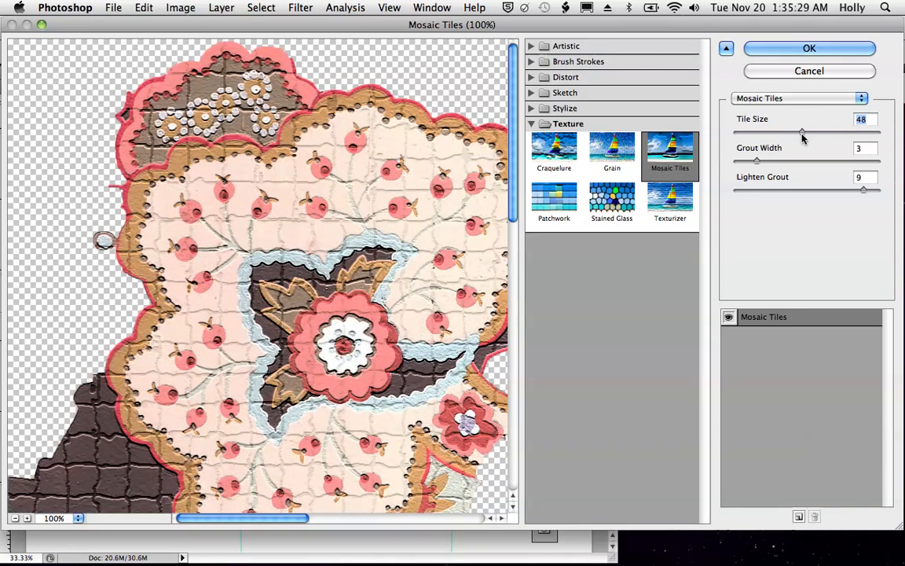
pyautogui.moveTo(757, 163); pyautogui.dragTo(792, 163)
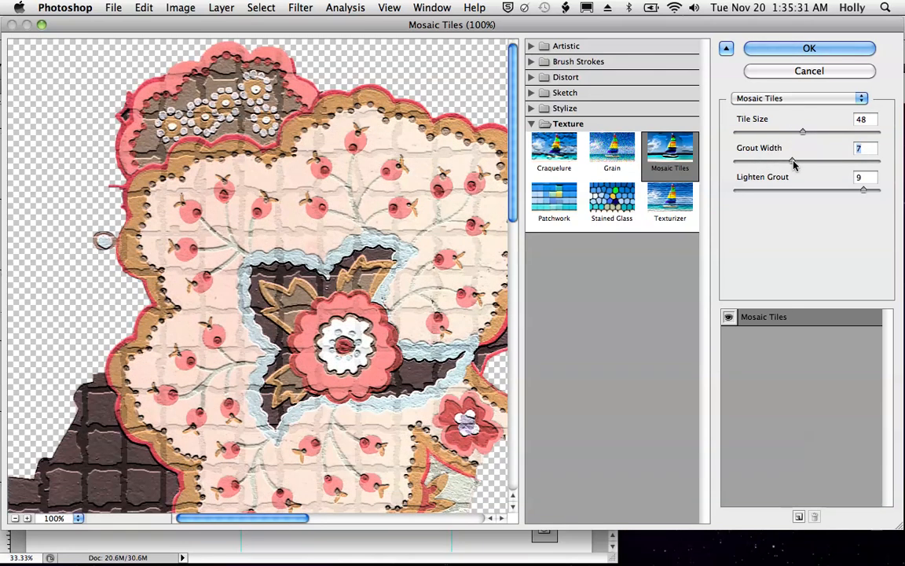
pyautogui.moveTo(864, 189)
pyautogui.mouseDown()
pyautogui.moveTo(764, 193)
pyautogui.moveTo(864, 197)
pyautogui.mouseUp()
pyautogui.moveTo(803, 132); pyautogui.dragTo(782, 133)
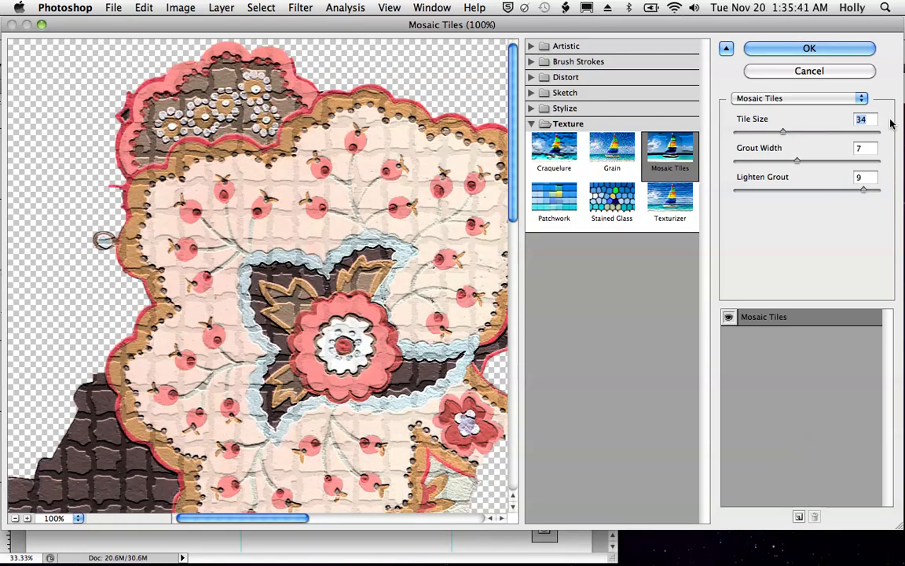
pyautogui.click(808, 71)
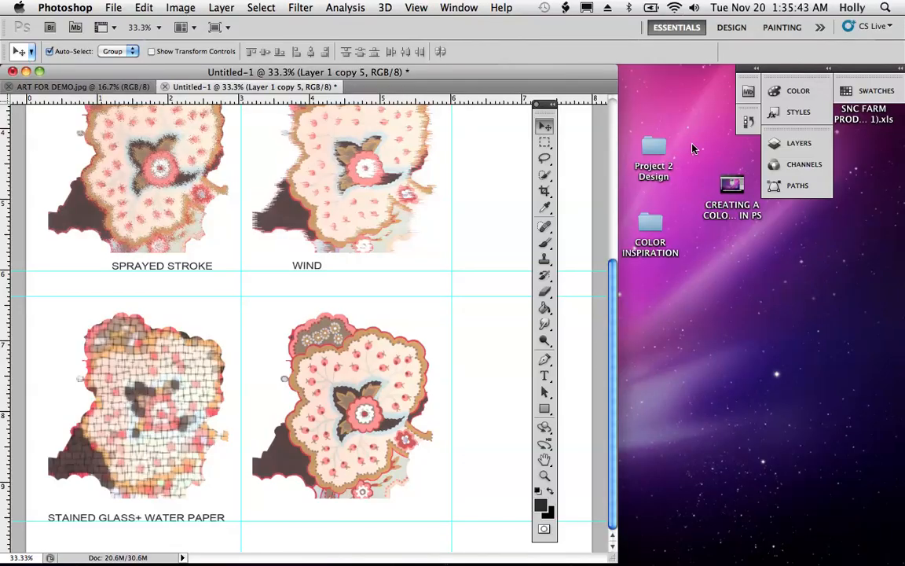
# Set up the Texturizer filter on the third-row flower below "WIND" with Canvas texture, 138% scaling, relief 9 and top light.
pyautogui.click(301, 8)
pyautogui.moveTo(323, 288)
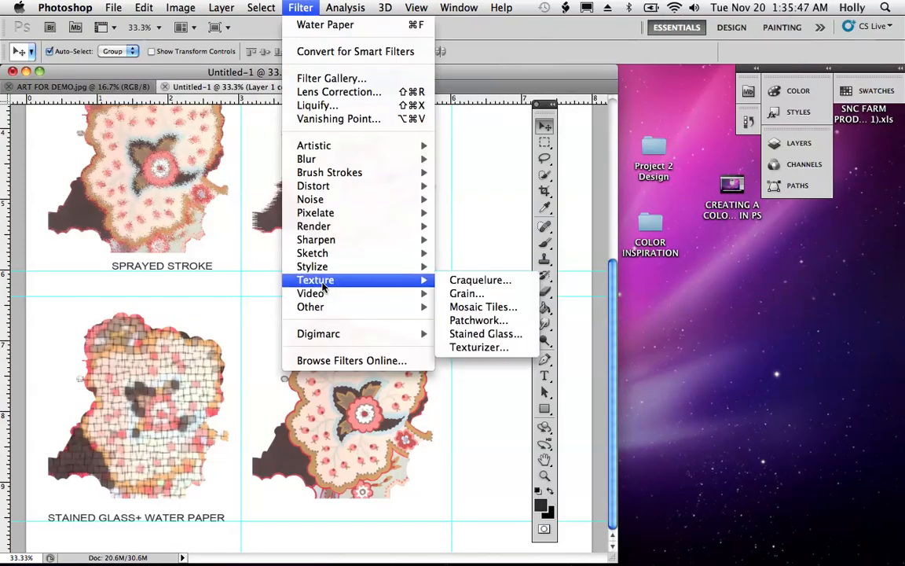
pyautogui.click(508, 347)
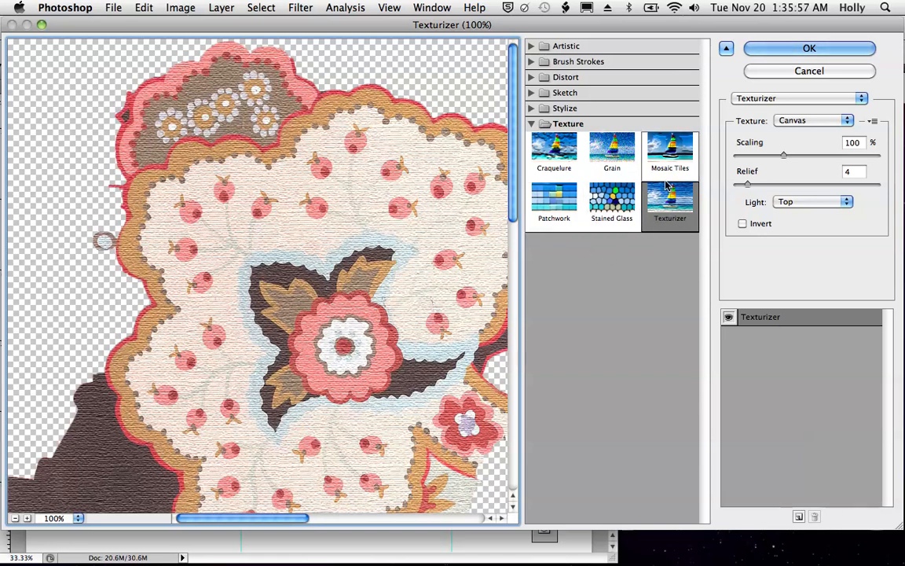
pyautogui.moveTo(783, 157); pyautogui.dragTo(817, 158)
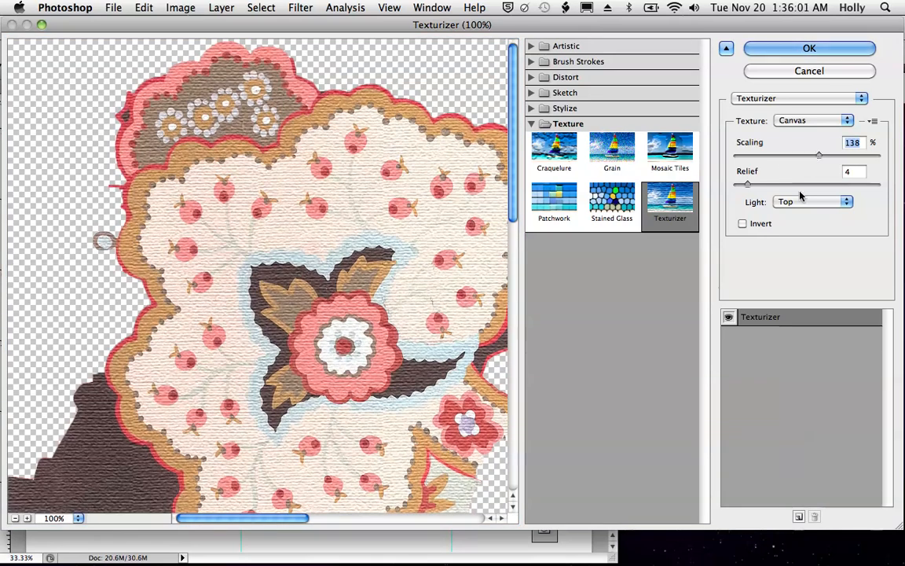
pyautogui.moveTo(751, 186); pyautogui.dragTo(799, 184)
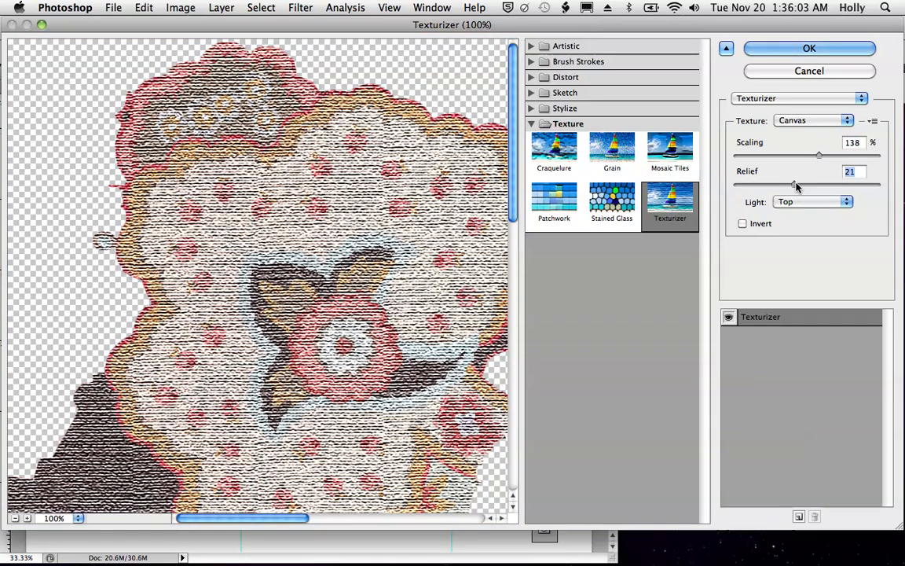
pyautogui.moveTo(796, 185); pyautogui.dragTo(760, 187)
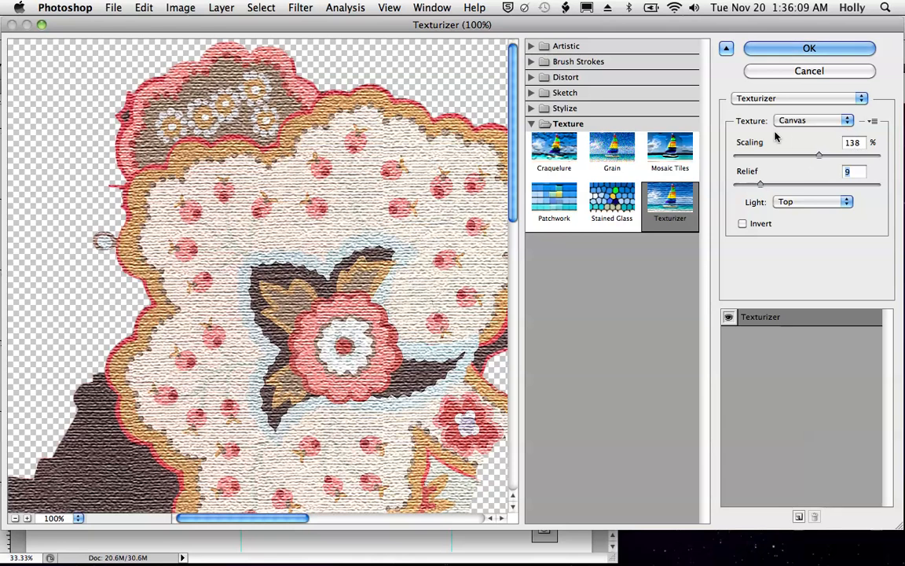